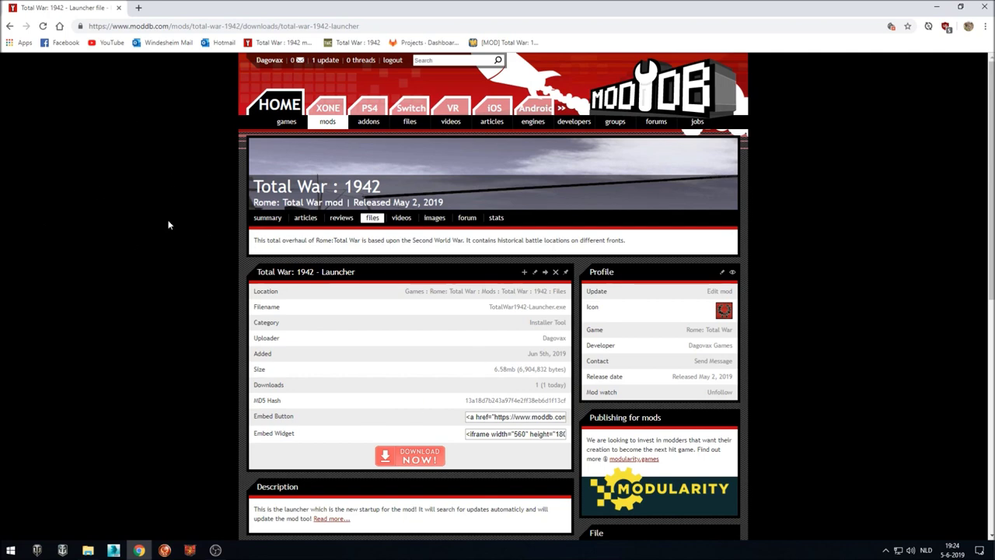
# - Examine the launcher's file details, description and preview image on the Total War: 1942 - Launcher download page
pyautogui.scroll(-1, 193, 330)
pyautogui.scroll(-6, 384, 331)
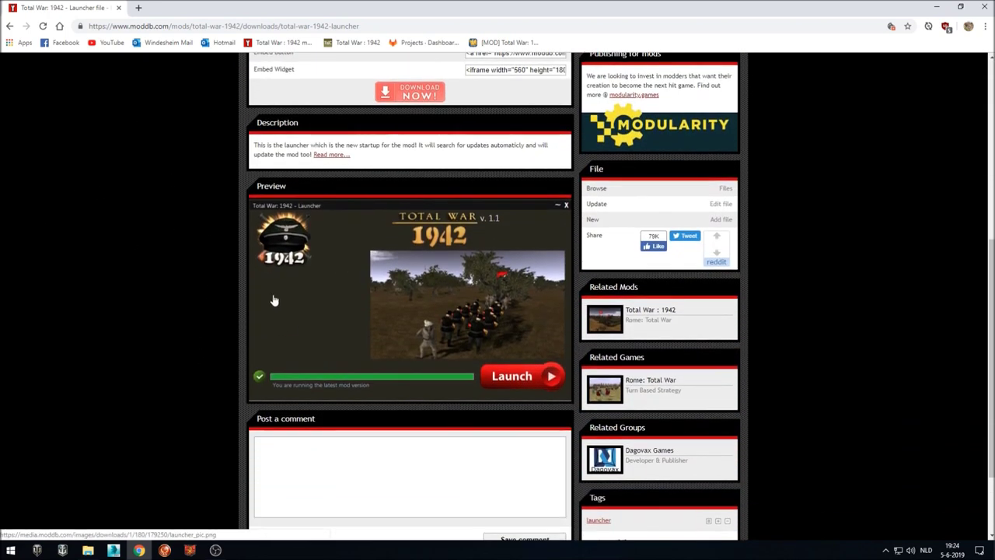
pyautogui.scroll(4, 384, 331)
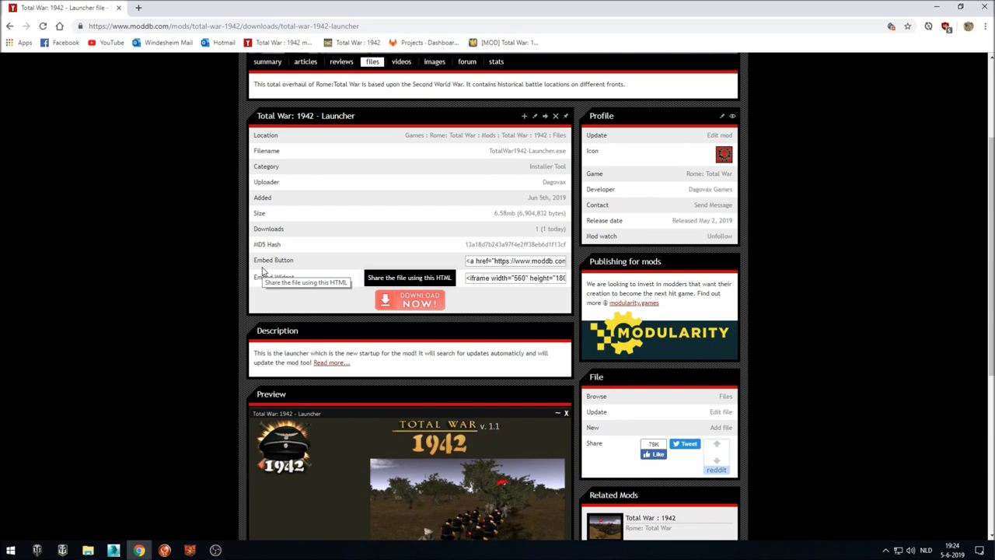
pyautogui.scroll(-3, 257, 276)
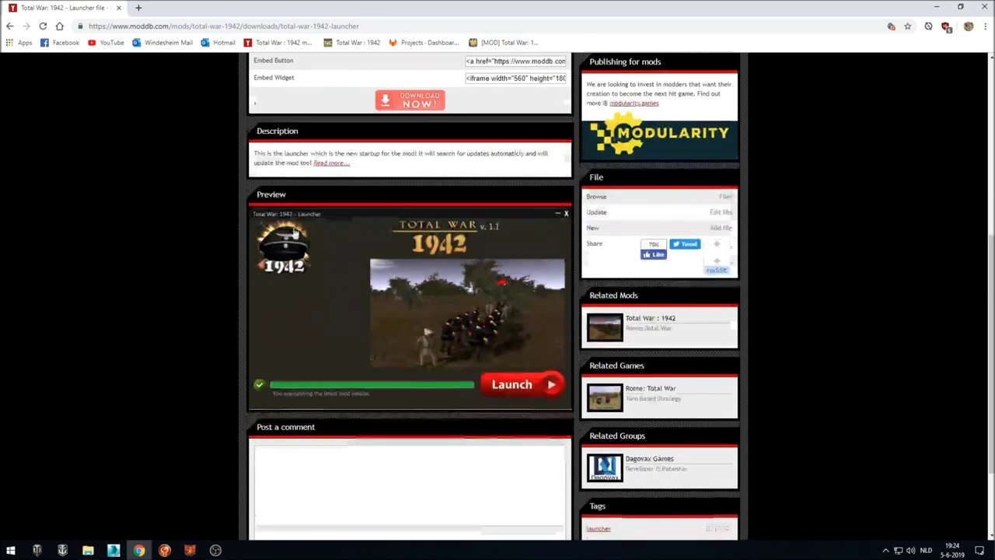
pyautogui.scroll(4, 89, 246)
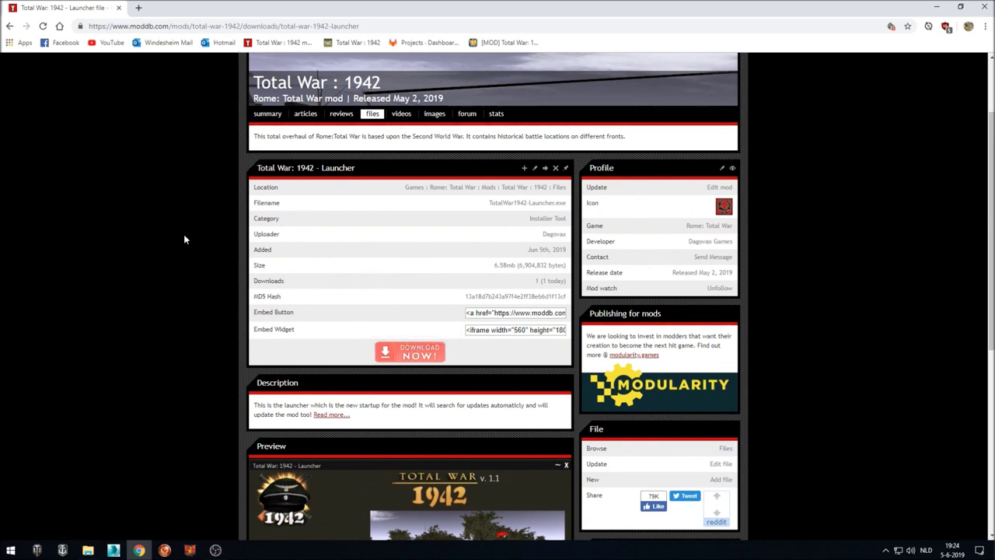
pyautogui.scroll(-2, 184, 239)
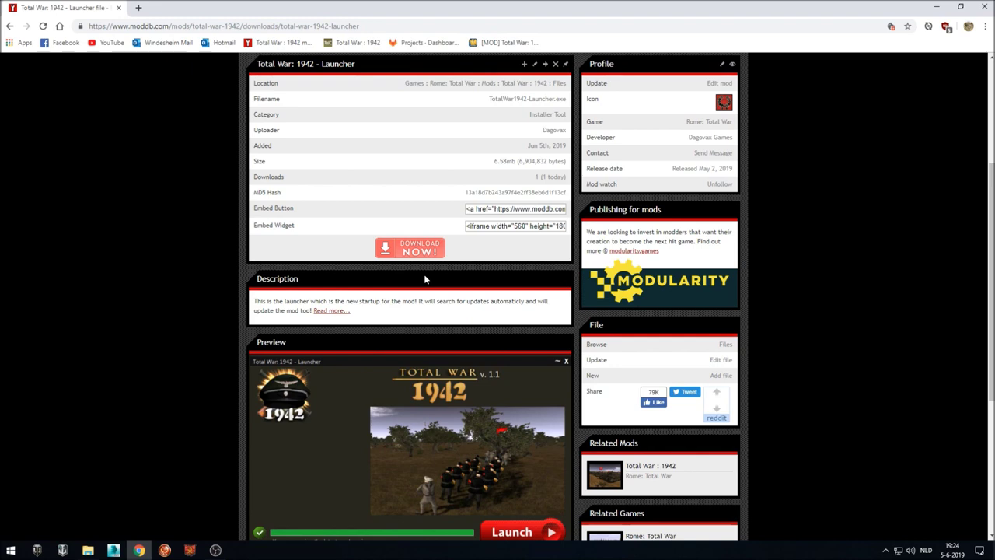
pyautogui.scroll(2, 424, 276)
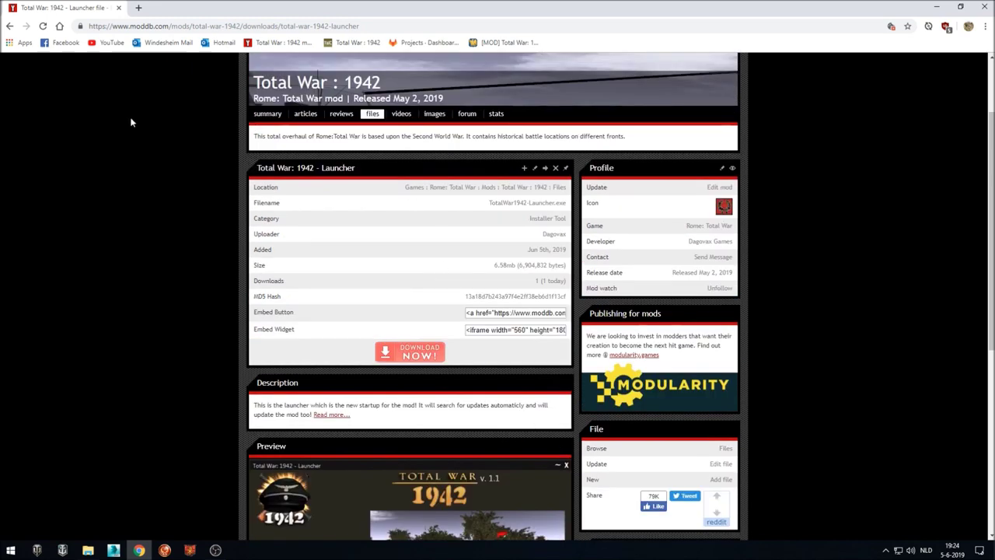
# - Download TotalWar1942-Launcher.exe from the launcher page and show the downloaded file in its folder
pyautogui.scroll(2, 344, 178)
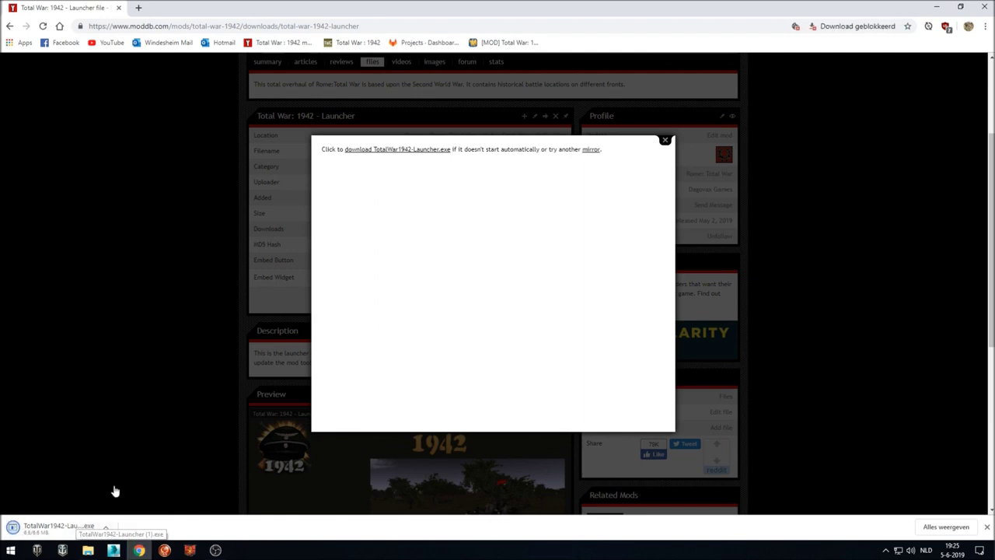
pyautogui.click(106, 527)
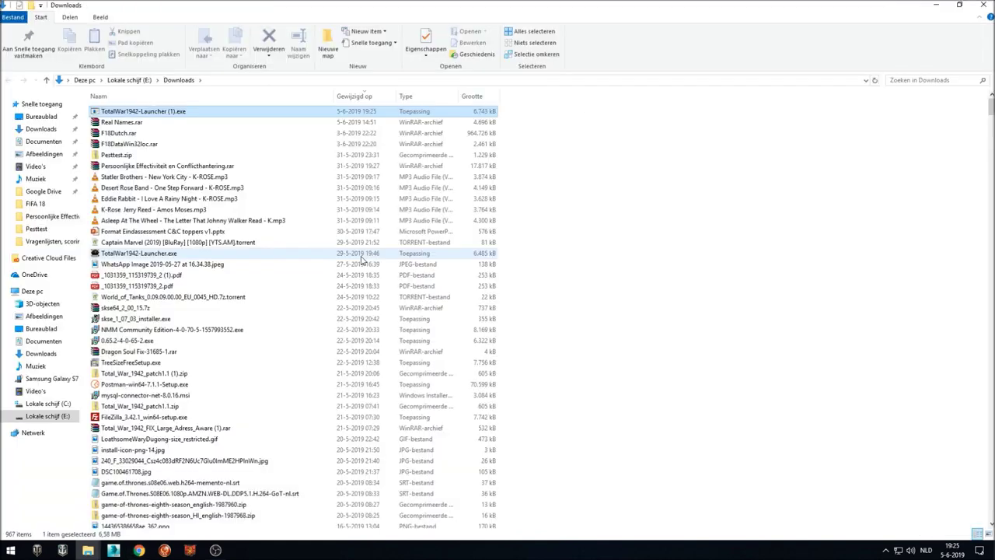
# - Copy TotalWar1942-Launcher (1).exe from the Downloads folder into the Rome - Total War game folder
pyautogui.rightClick(165, 117)
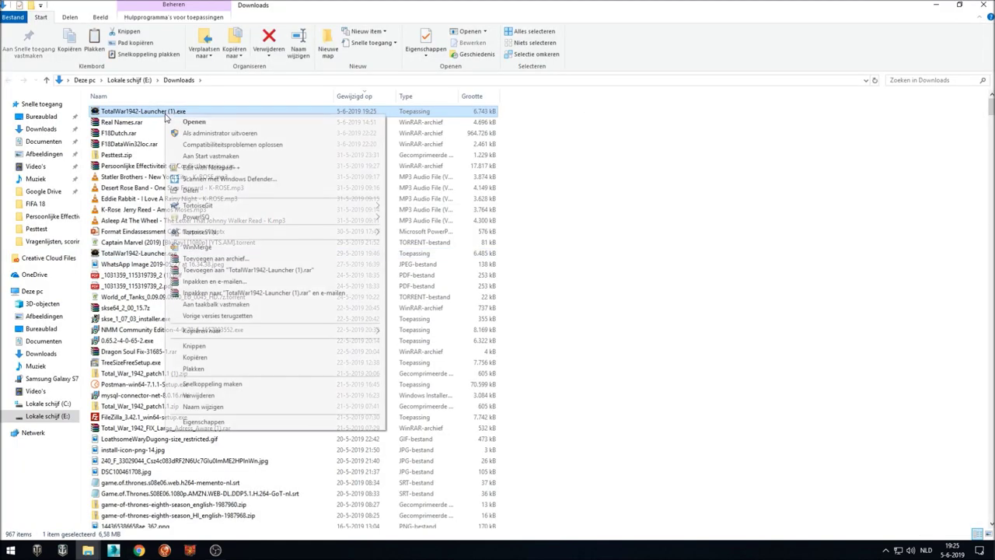
pyautogui.click(226, 357)
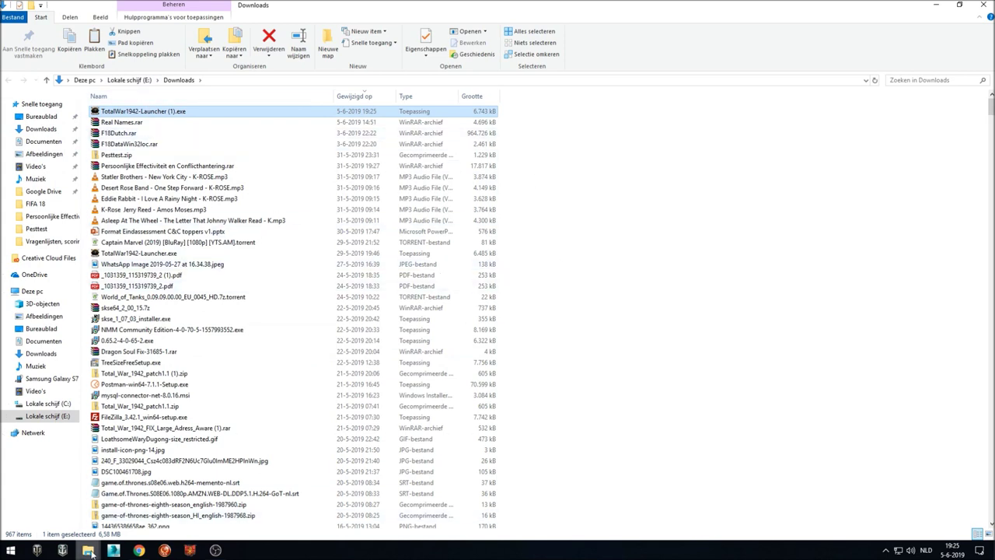
pyautogui.moveTo(88, 550)
pyautogui.click(77, 498)
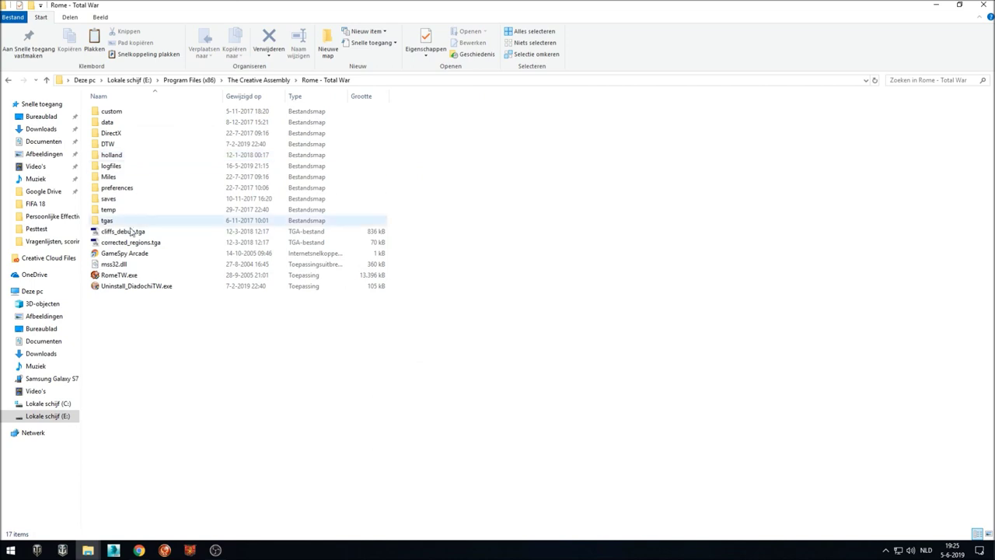
pyautogui.moveTo(547, 377); pyautogui.dragTo(438, 342)
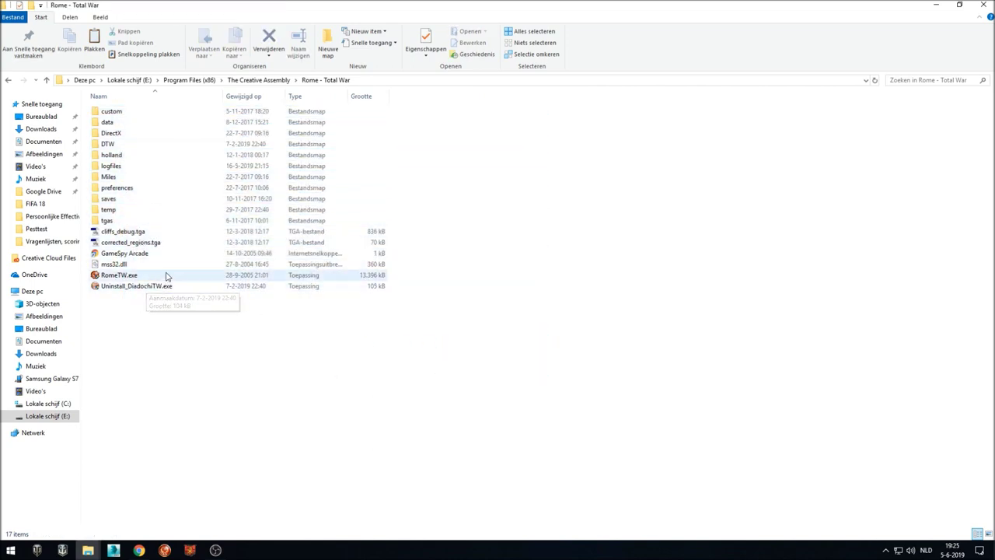
pyautogui.click(129, 278)
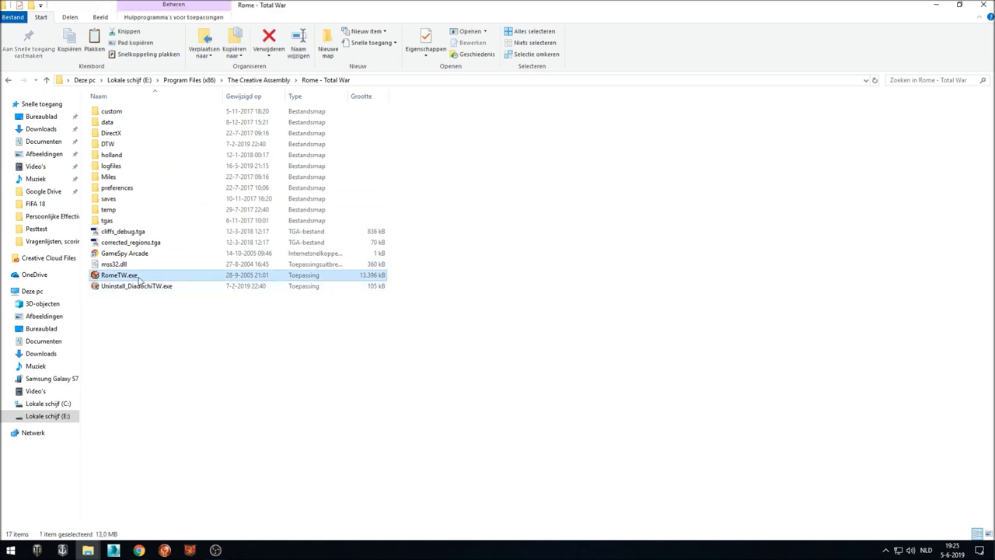
pyautogui.click(181, 324)
pyautogui.rightClick(173, 318)
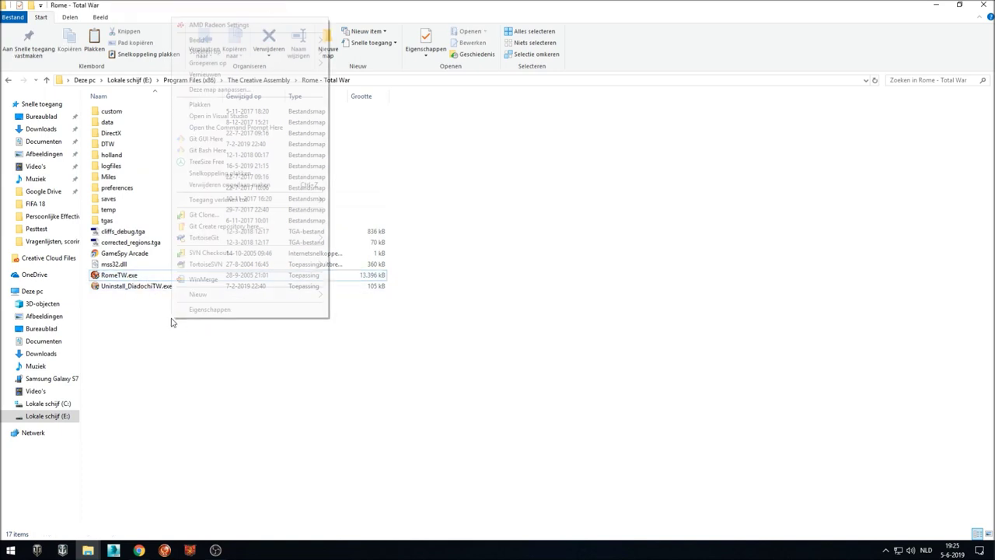
pyautogui.click(224, 104)
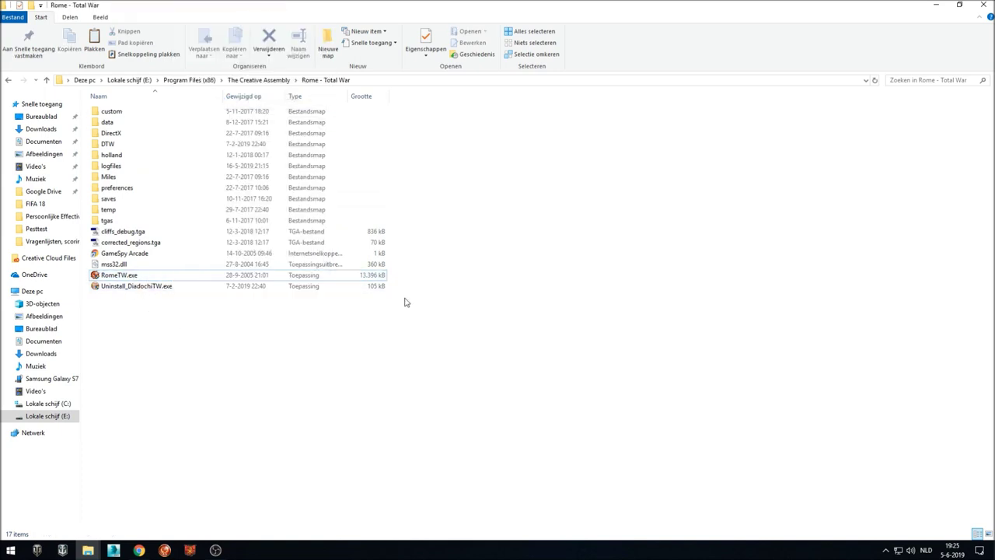
# - Rename the pasted launcher file in the Rome - Total War folder as TotalWar1942-Launcher.exe
pyautogui.rightClick(177, 288)
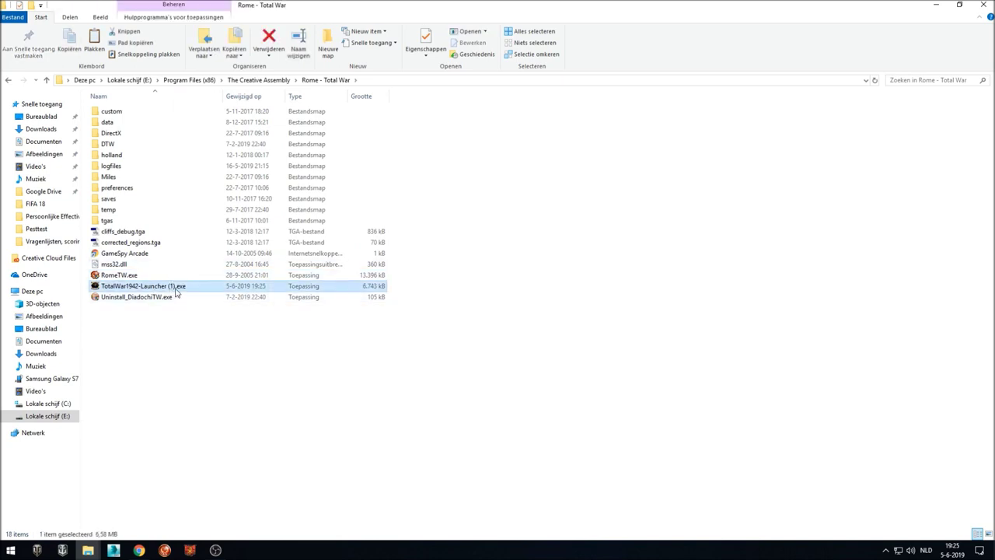
pyautogui.click(226, 517)
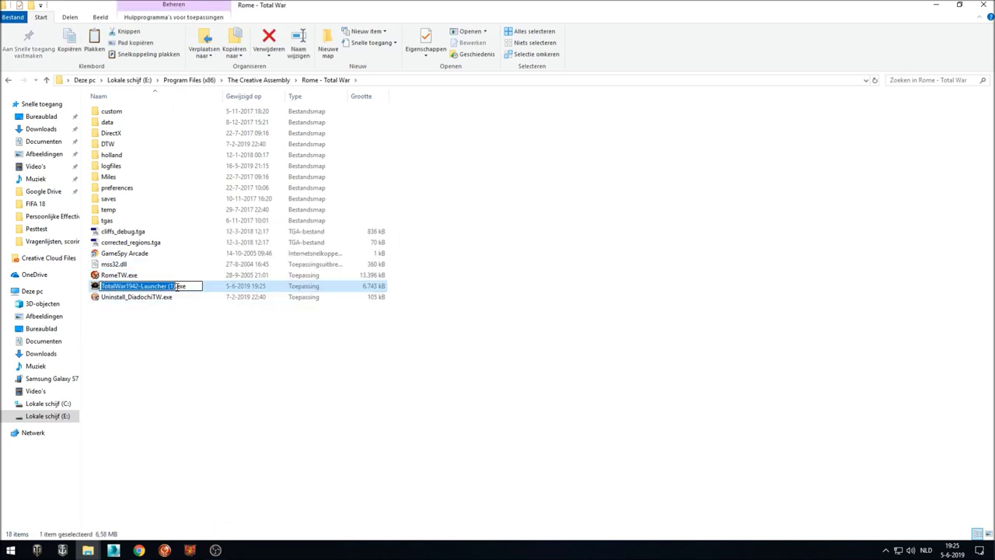
pyautogui.press('BackSpace')
pyautogui.press('BackSpace')
pyautogui.press('BackSpace')
pyautogui.press('BackSpace')
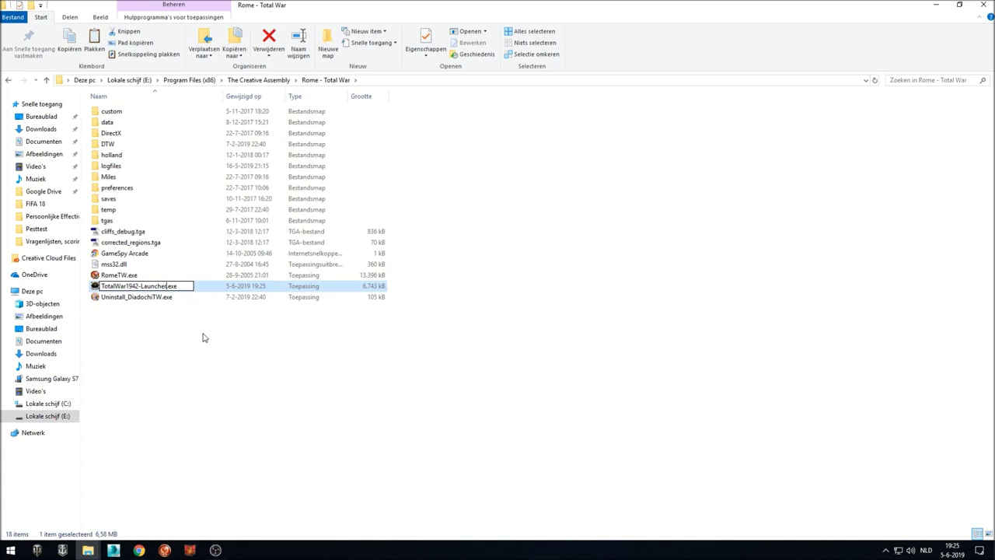
pyautogui.press('Return')
pyautogui.click(223, 356)
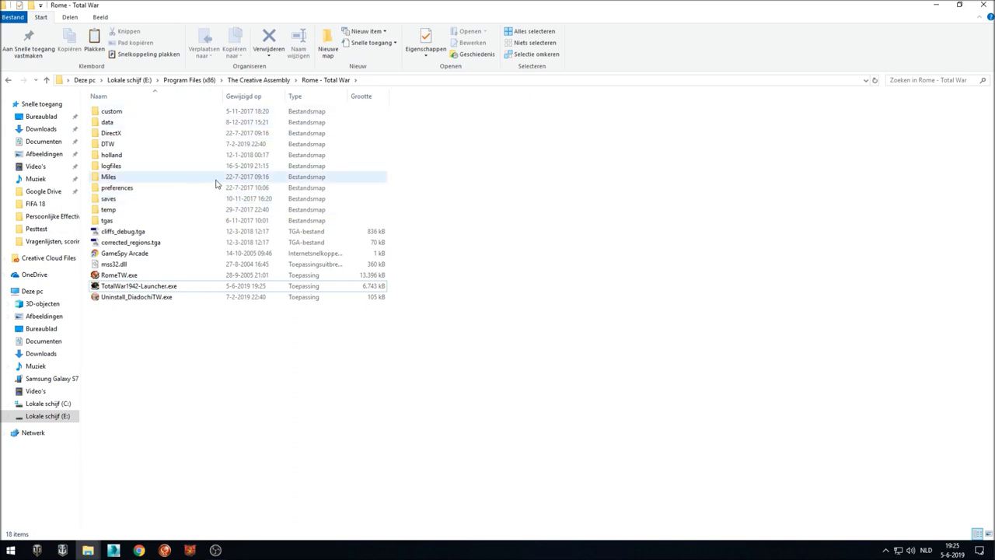
# - Run TotalWar1942-Launcher.exe as administrator and allow it to run anyway in the SmartScreen warning
pyautogui.moveTo(448, 389); pyautogui.dragTo(303, 341)
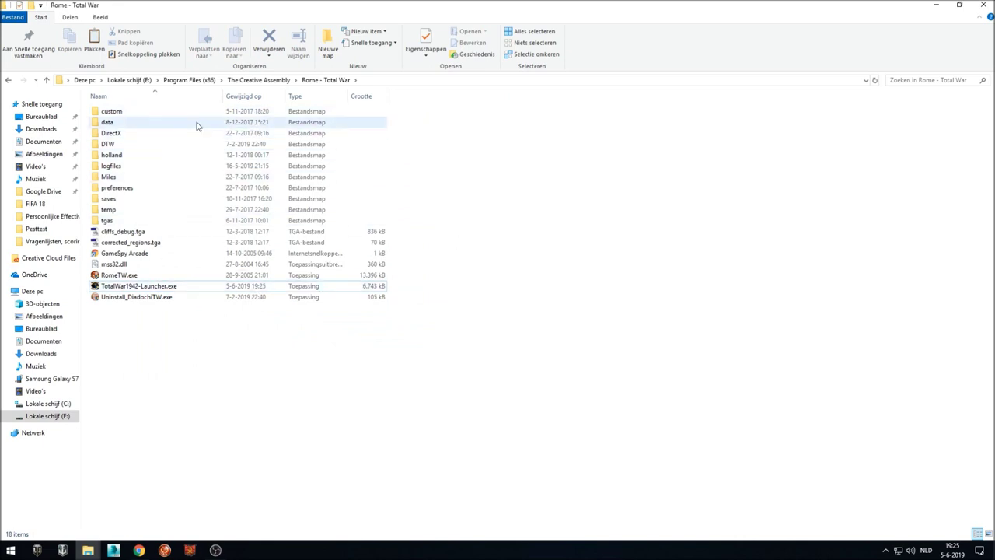
pyautogui.rightClick(179, 289)
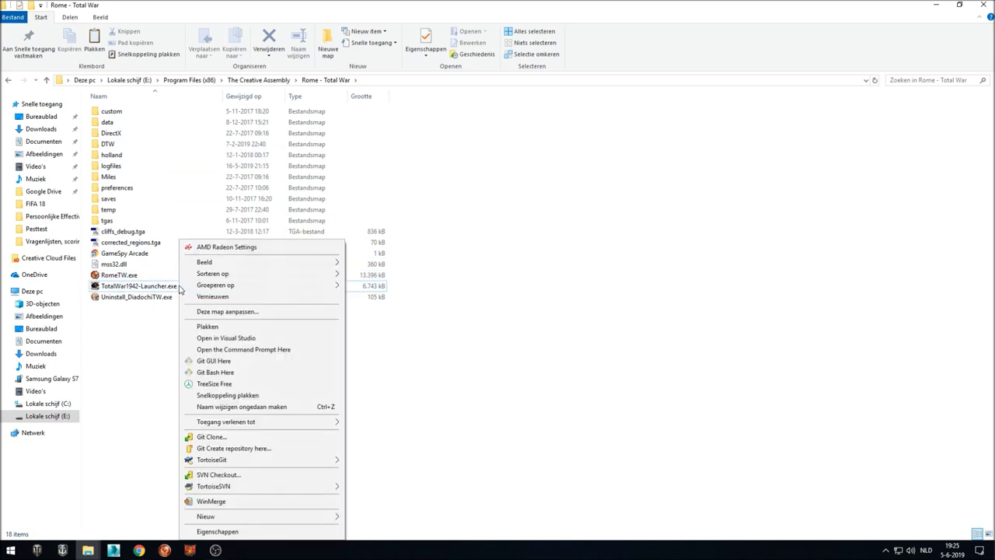
pyautogui.rightClick(160, 288)
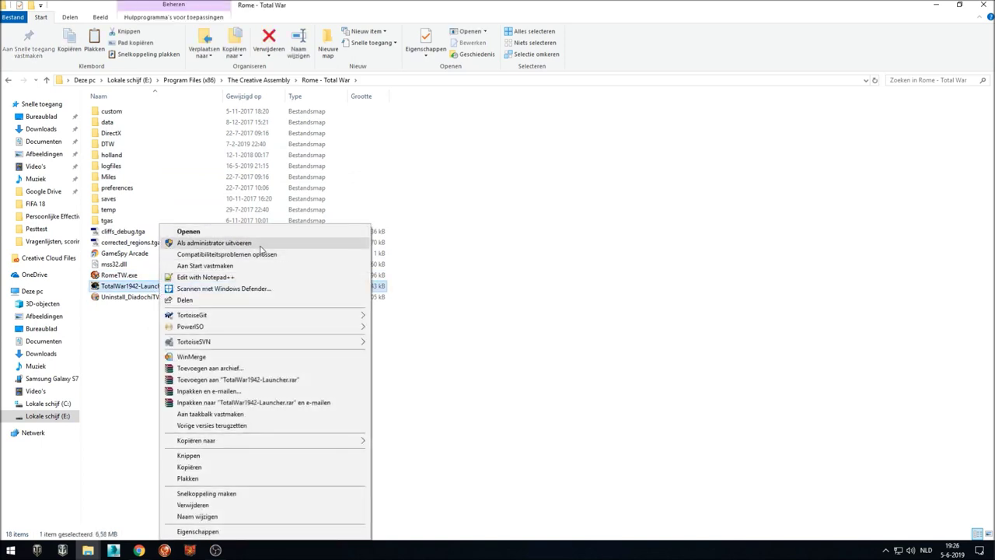
pyautogui.click(261, 244)
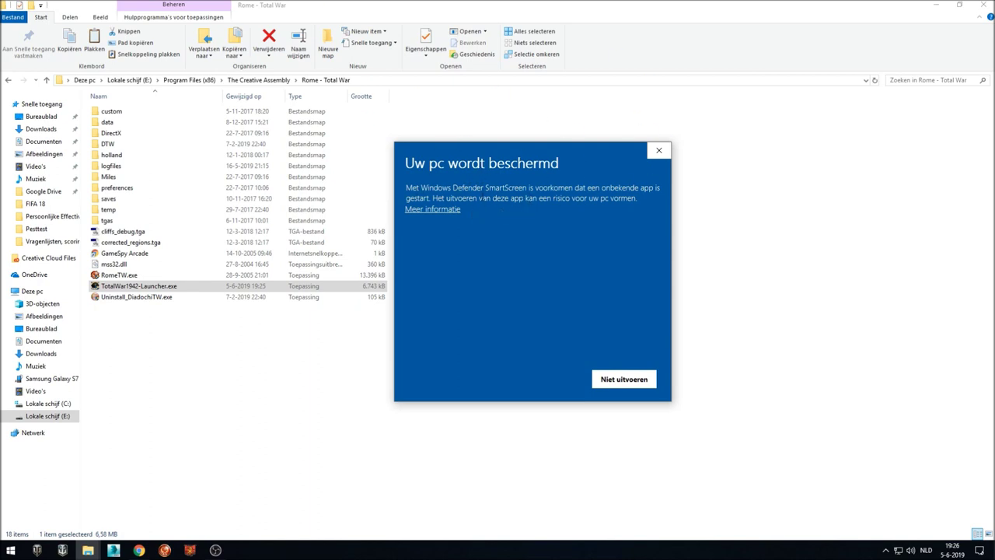
pyautogui.click(427, 209)
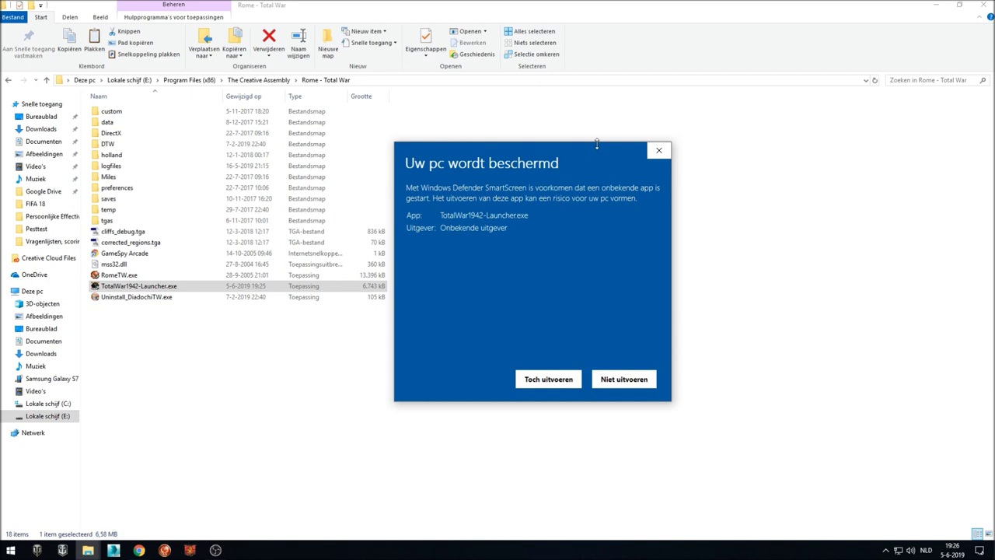
pyautogui.moveTo(441, 215); pyautogui.dragTo(532, 214)
pyautogui.click(531, 215)
pyautogui.click(551, 383)
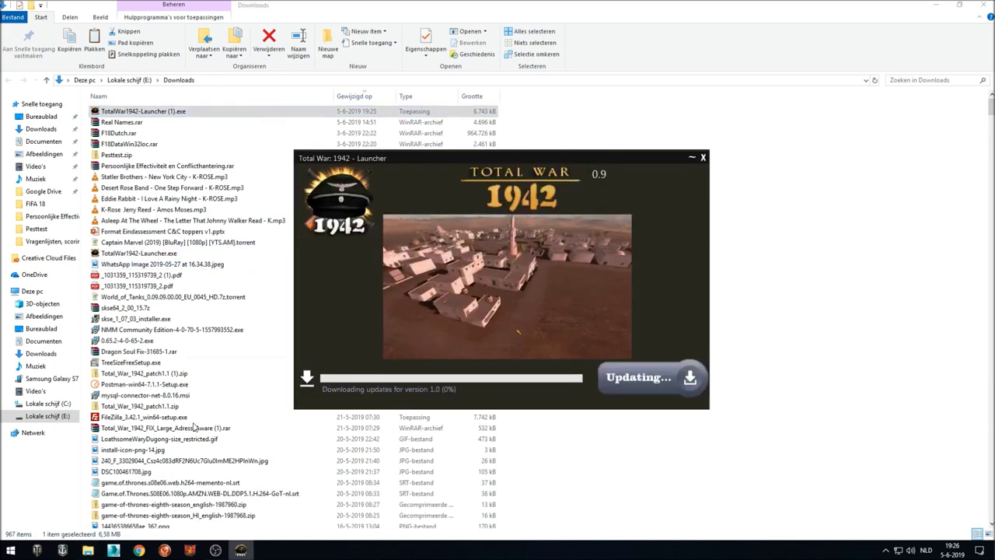
# - Bring the Rome - Total War folder window forward and move the launcher window clear of the file list
pyautogui.moveTo(84, 551)
pyautogui.click(54, 509)
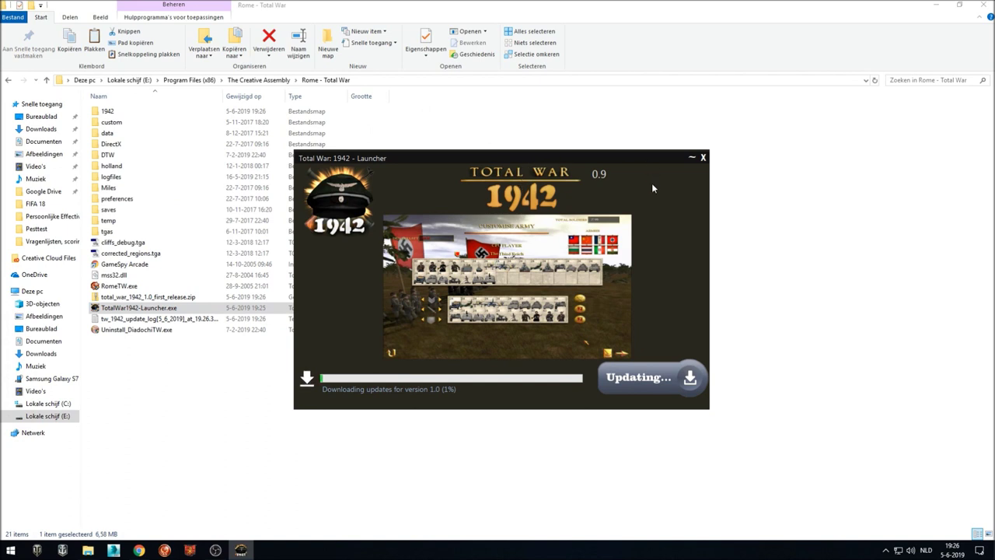
pyautogui.moveTo(653, 185); pyautogui.dragTo(664, 168)
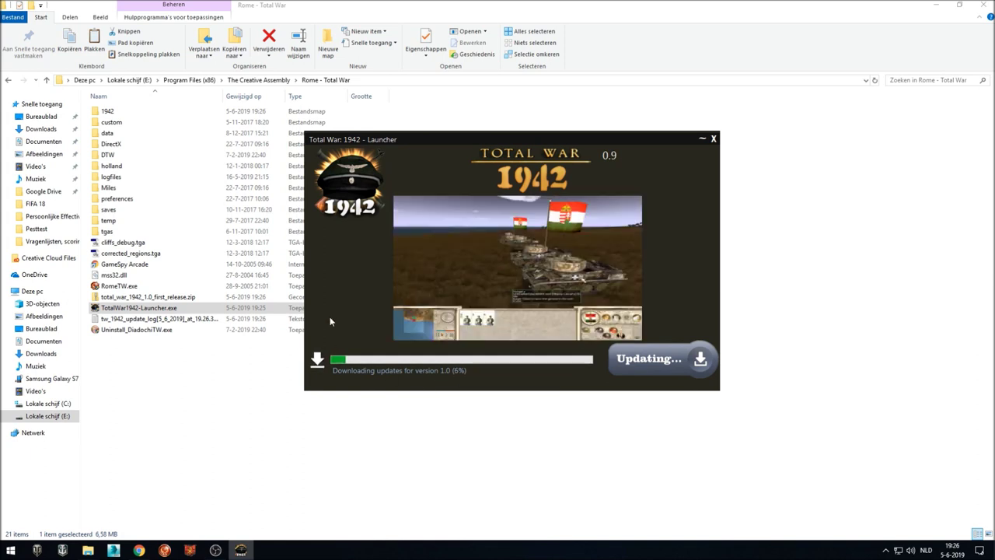
pyautogui.moveTo(485, 147); pyautogui.dragTo(629, 121)
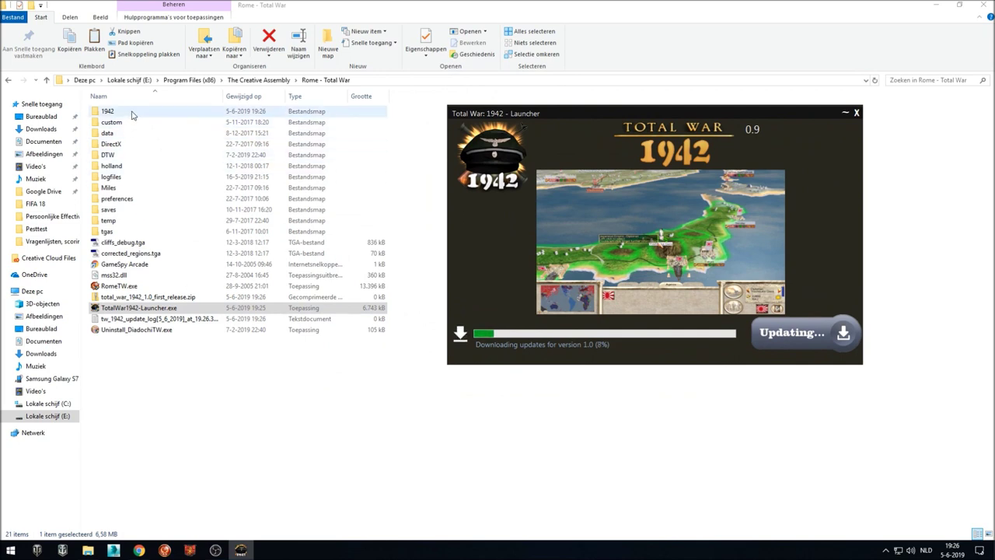
pyautogui.click(175, 376)
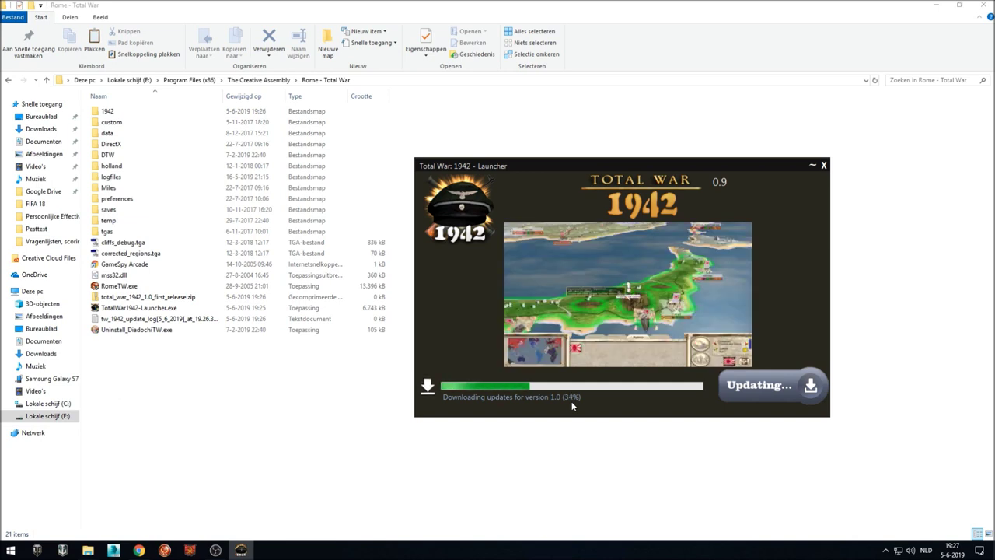
pyautogui.moveTo(461, 348); pyautogui.dragTo(504, 357)
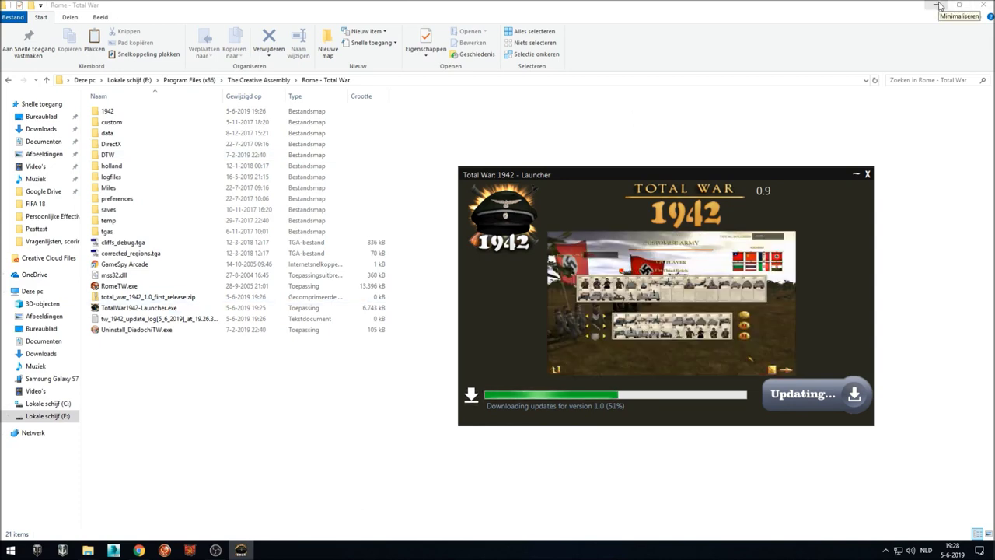
# - Minimise both folder windows to return to Chrome, and close the launcher and the page's download pop-up
pyautogui.click(937, 5)
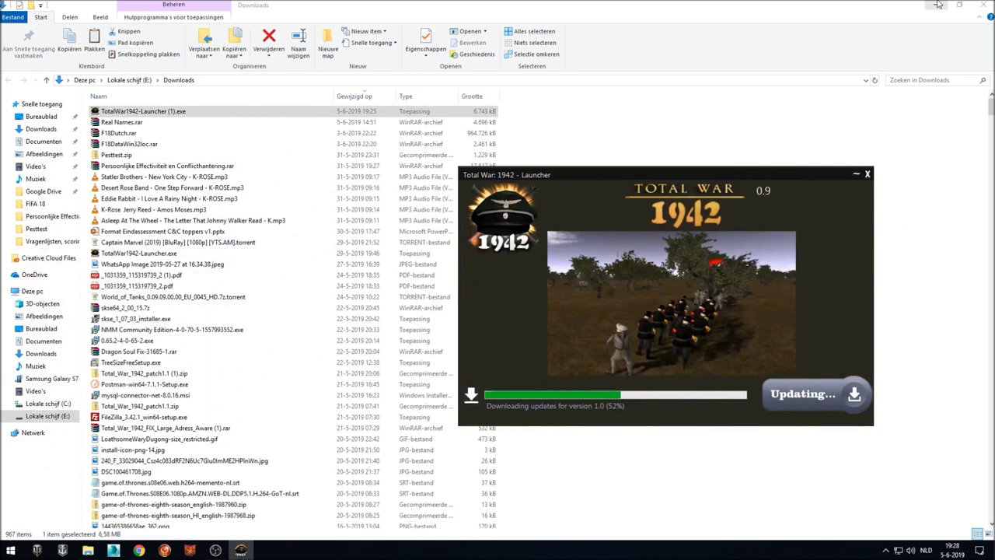
pyautogui.click(937, 6)
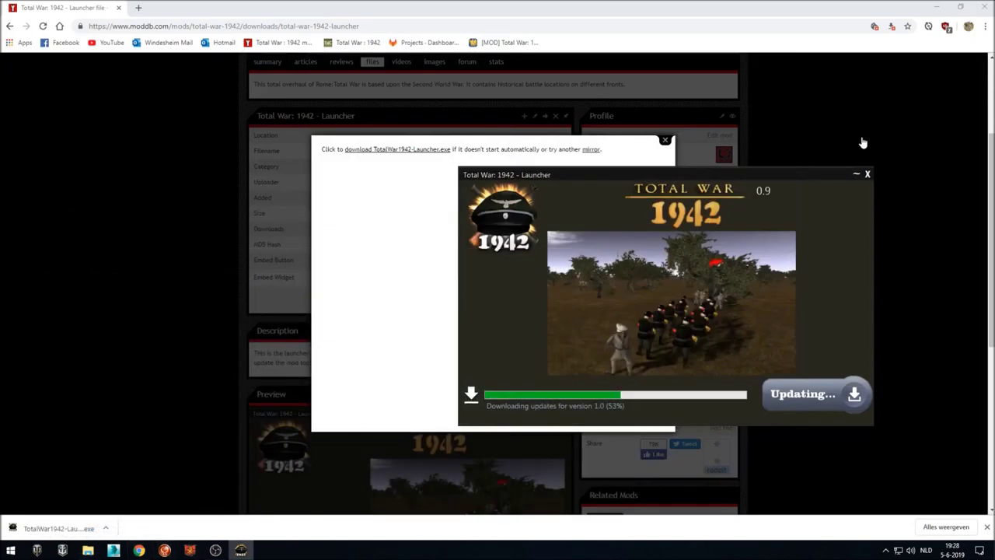
pyautogui.click(867, 174)
pyautogui.click(666, 142)
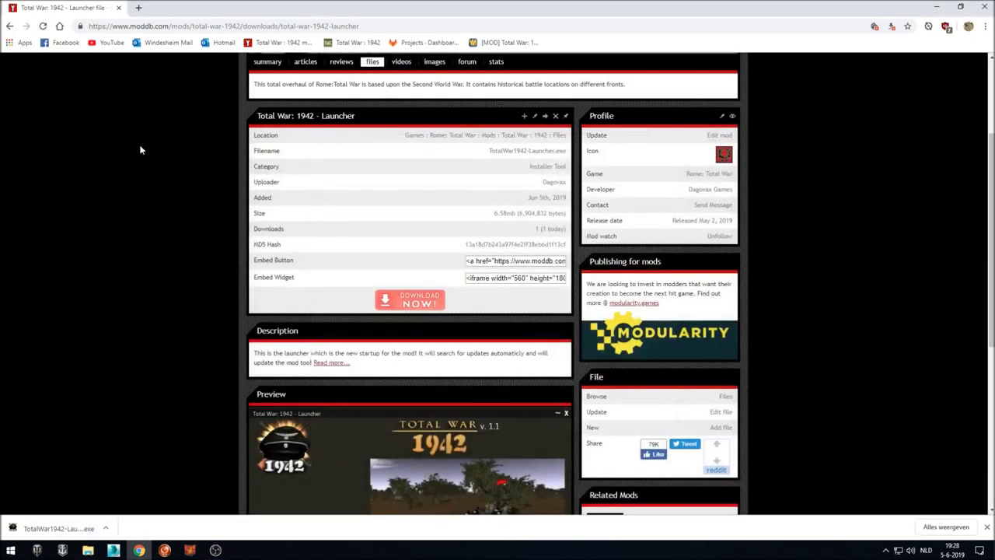
# - Open the Total War : 1942 mod's files page and bring its list of downloads into view
pyautogui.scroll(2, 140, 148)
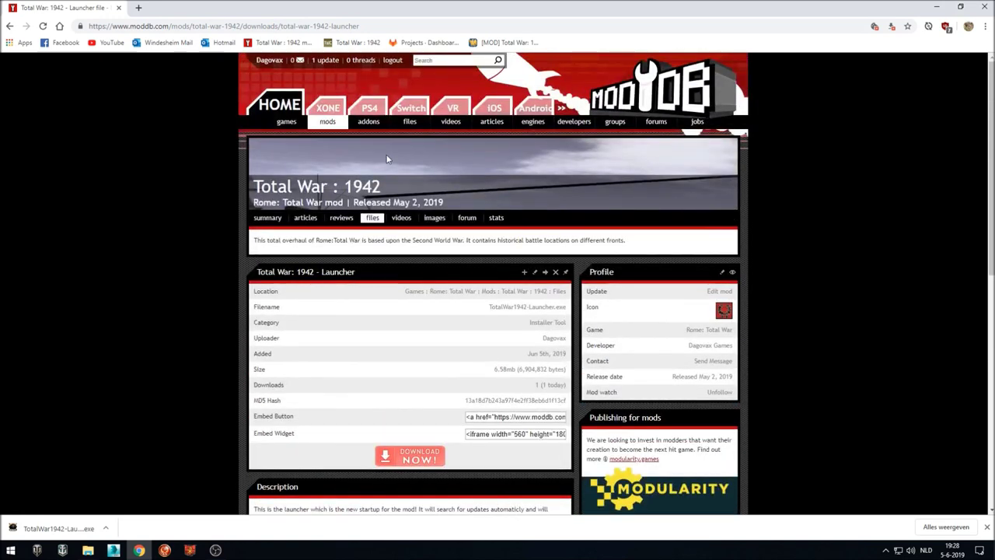
pyautogui.click(372, 218)
pyautogui.scroll(-2, 77, 217)
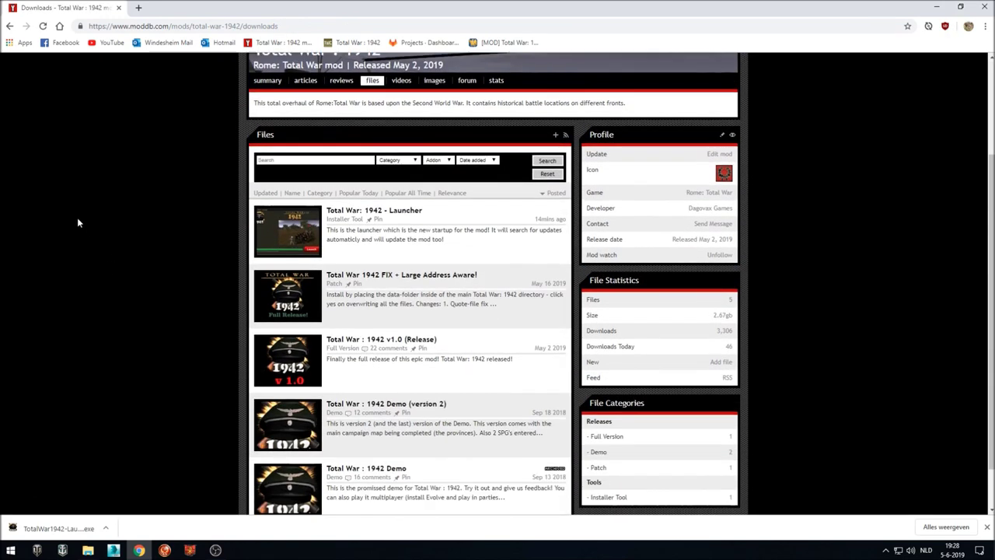
# - Open the Total War : 1942 v1.0 (Release) file page from the mod's list of downloads
pyautogui.tripleClick(550, 201)
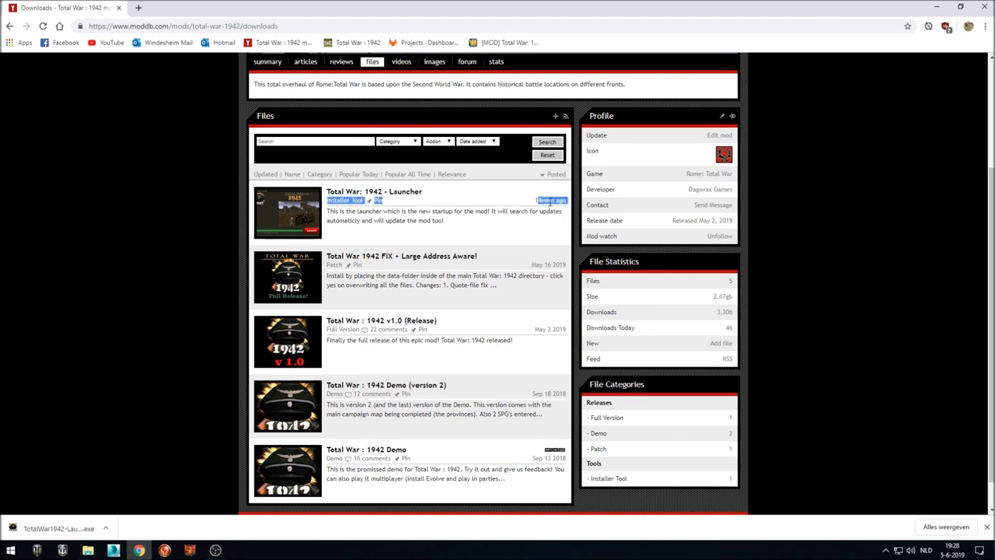
pyautogui.moveTo(567, 201); pyautogui.dragTo(535, 199)
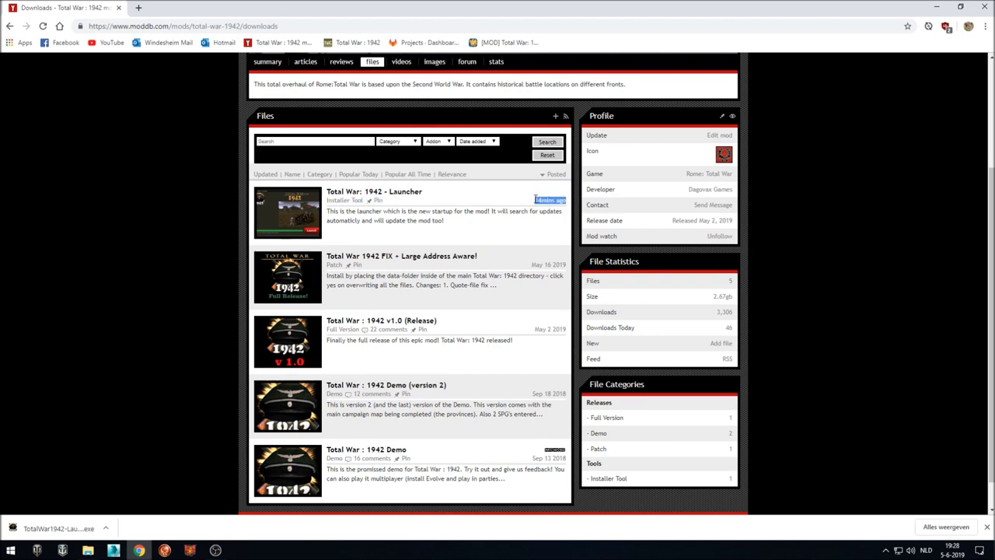
pyautogui.click(481, 287)
pyautogui.scroll(-1, 485, 338)
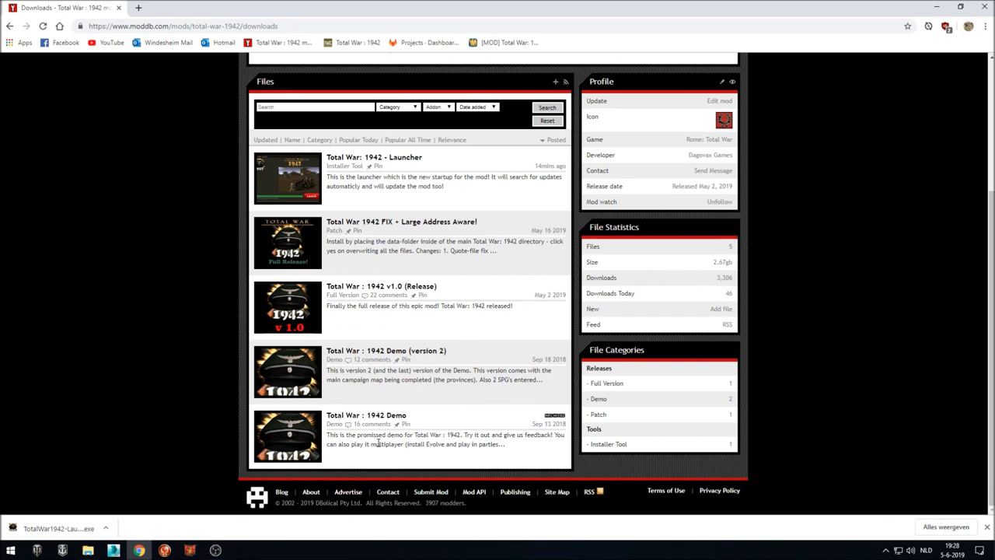
pyautogui.click(391, 287)
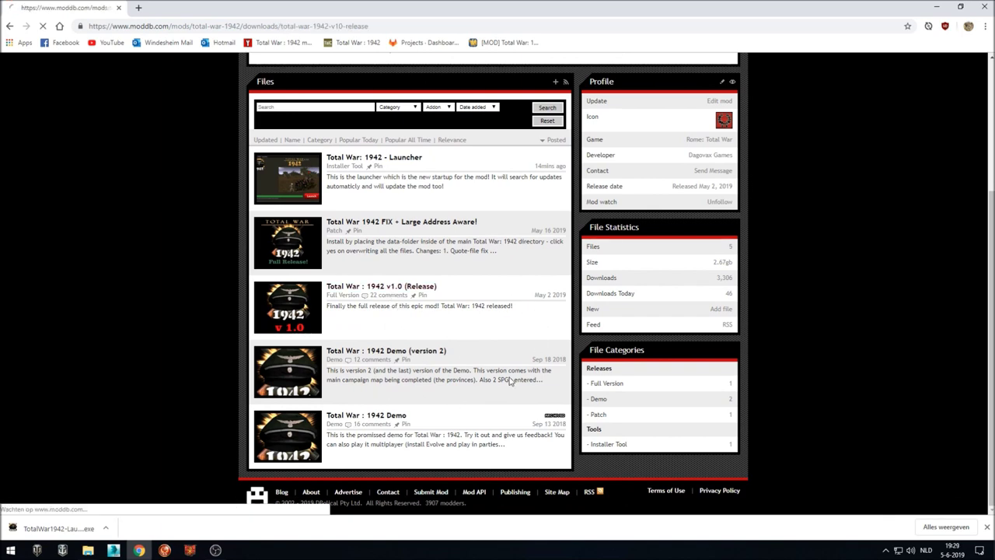
# - Start the download of Total_War_-_1942_v1.0.zip from the release page, using its direct link in the pop-up
pyautogui.scroll(-3, 202, 287)
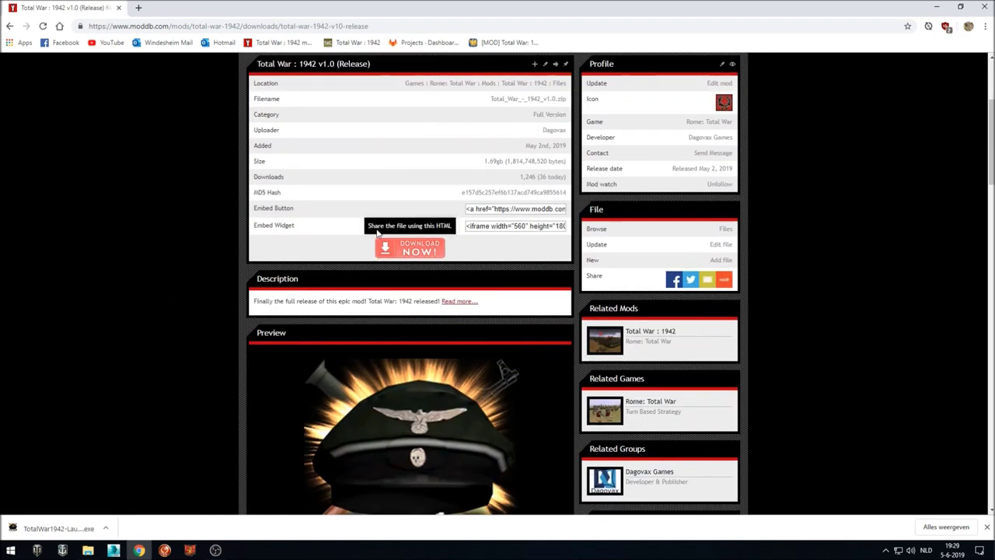
pyautogui.scroll(3, 268, 248)
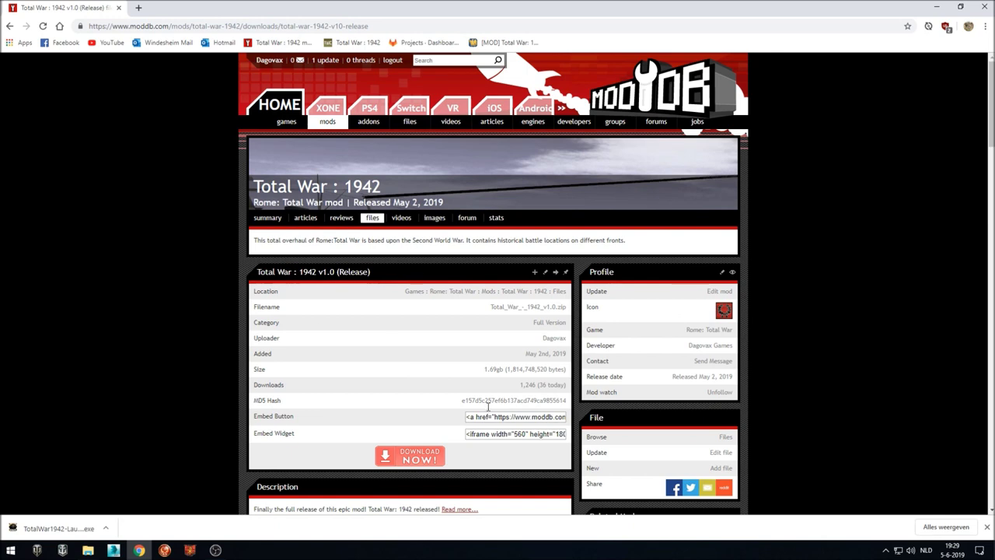
pyautogui.click(422, 463)
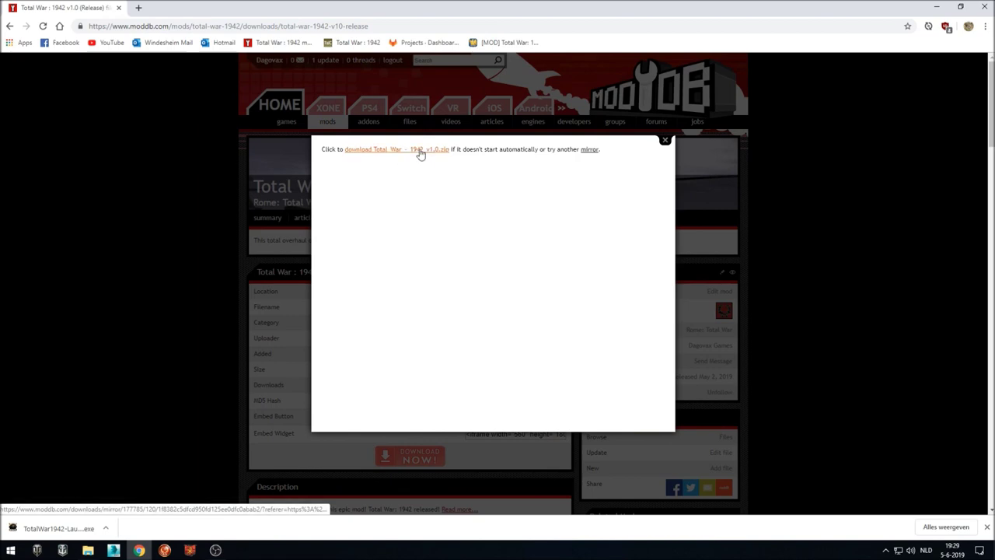
pyautogui.click(420, 155)
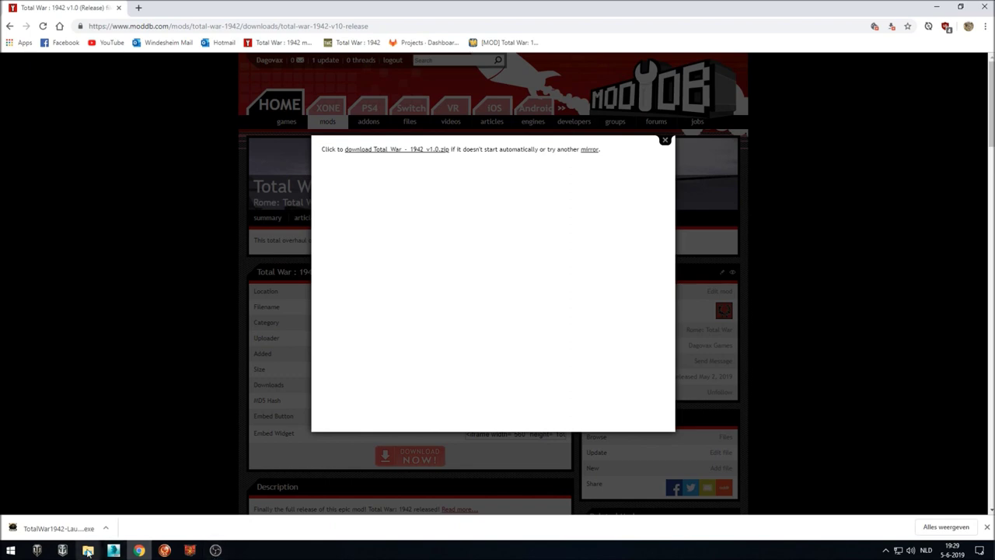
# - Minimise Chrome and check the hidden system tray icons on the desktop
pyautogui.click(138, 550)
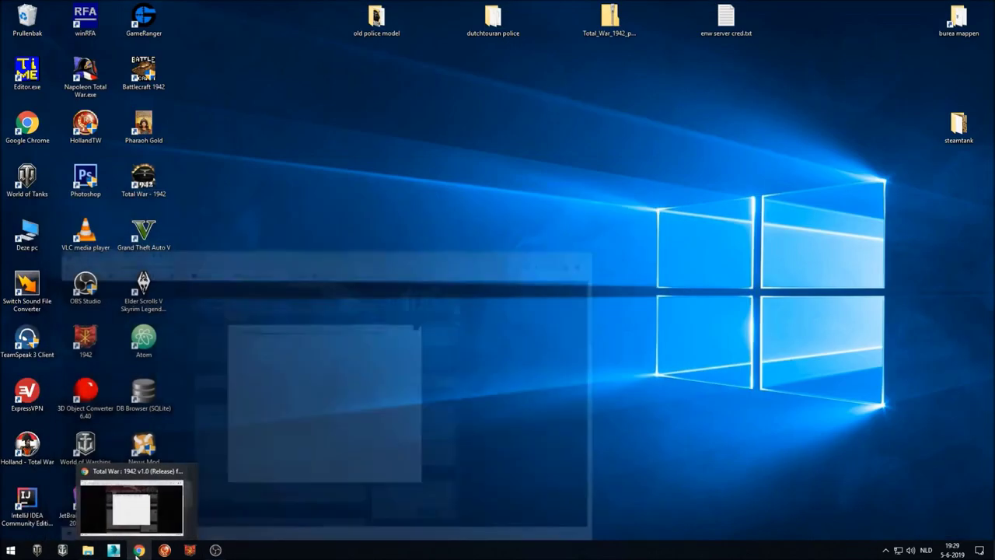
pyautogui.click(885, 550)
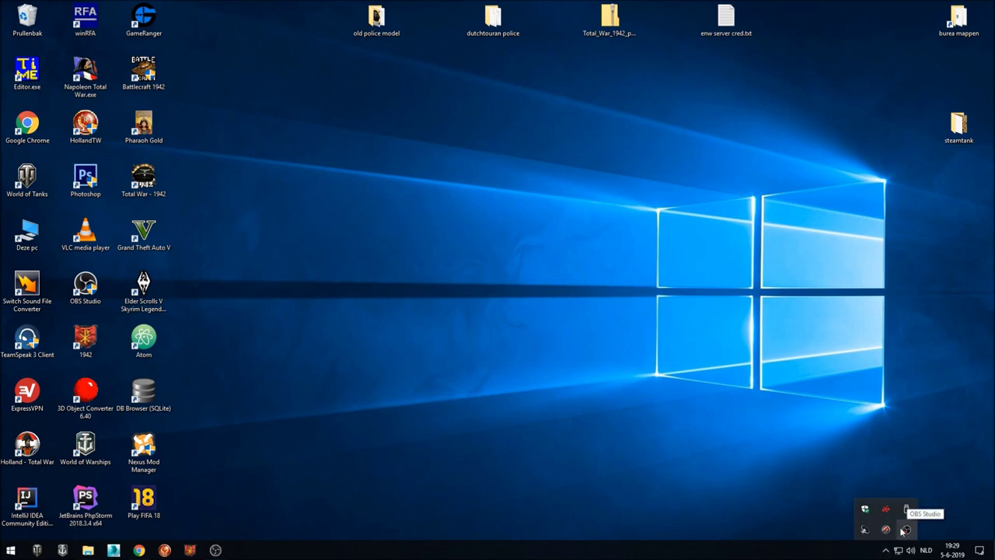
pyautogui.click(606, 397)
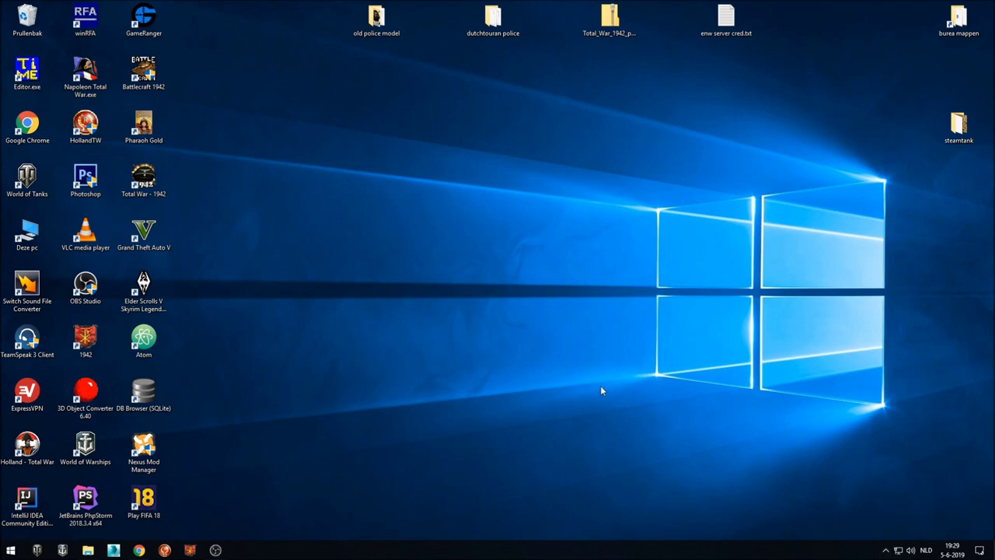
# - Delete total_war_1942_1.0_first_release.zip from the Rome - Total War folder and confirm moving it to the recycle bin
pyautogui.moveTo(88, 550)
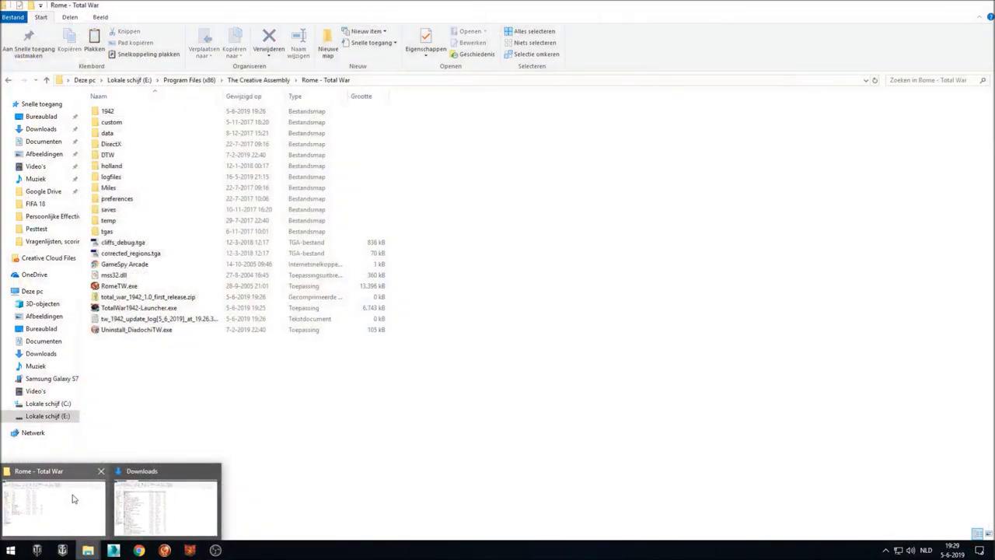
pyautogui.click(73, 498)
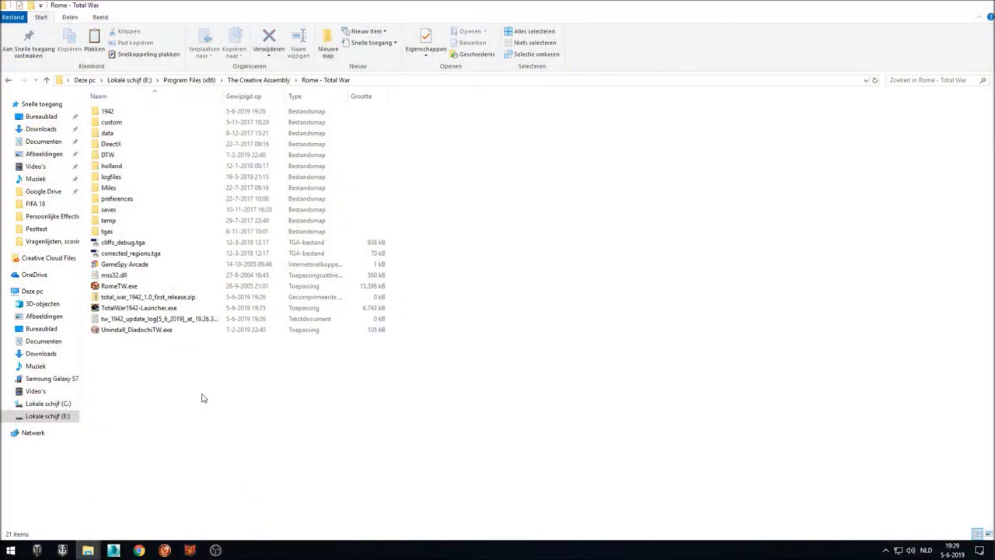
pyautogui.click(217, 300)
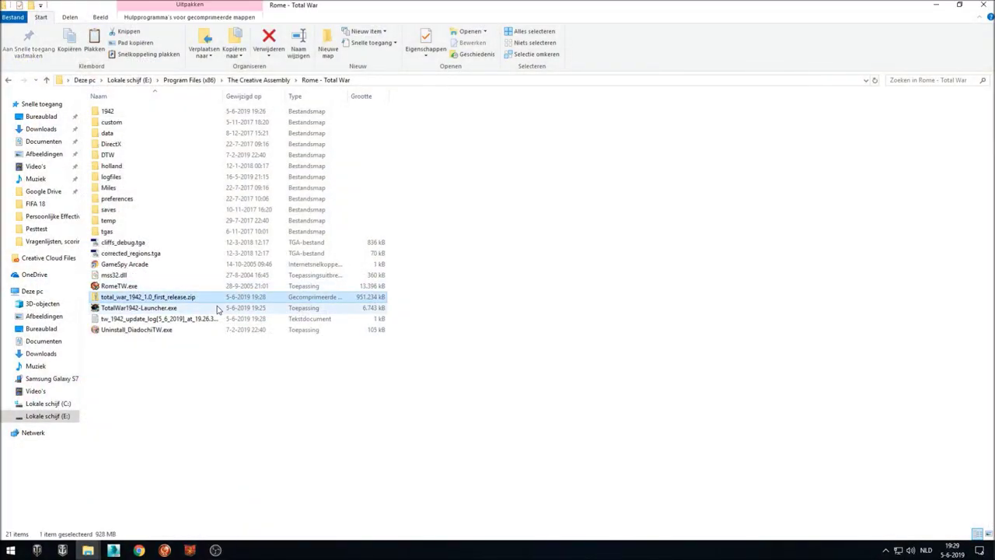
pyautogui.press('Delete')
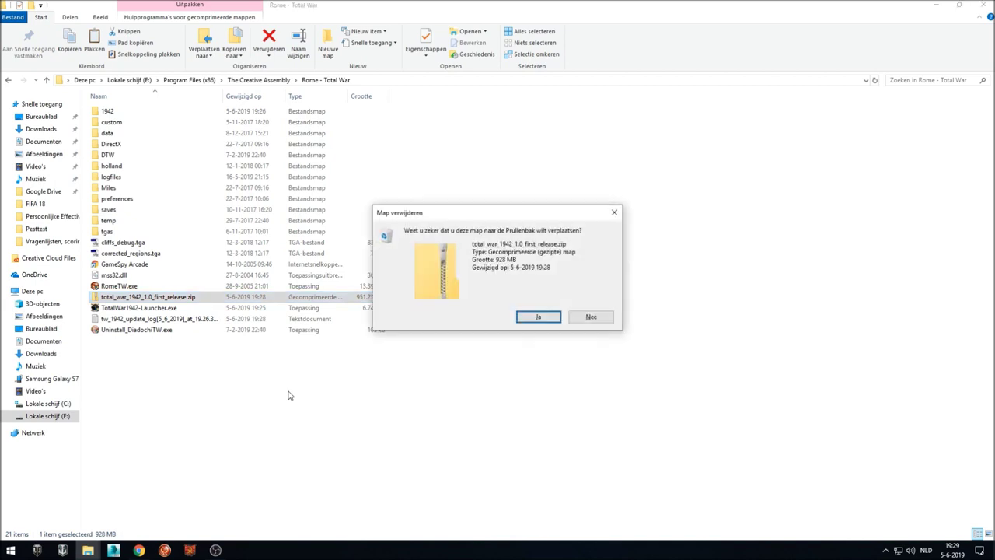
pyautogui.click(535, 317)
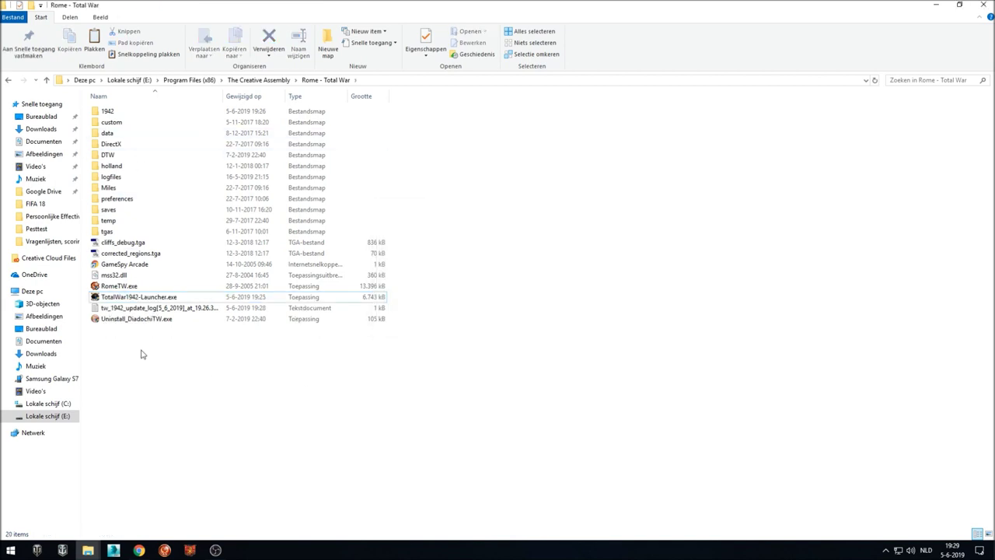
# - Run TotalWar1942-Launcher.exe again from the Rome - Total War folder
pyautogui.press('Return')
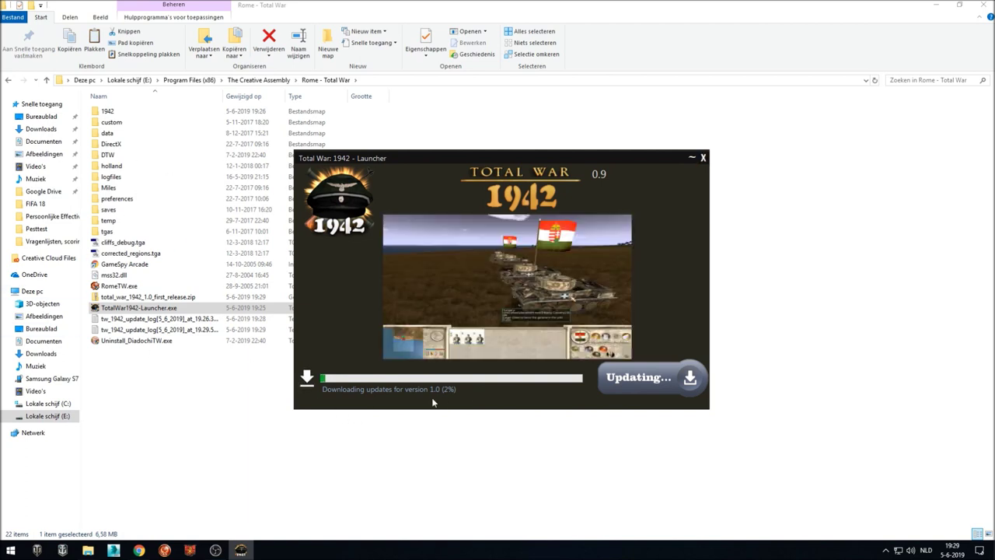
pyautogui.moveTo(328, 311); pyautogui.dragTo(467, 284)
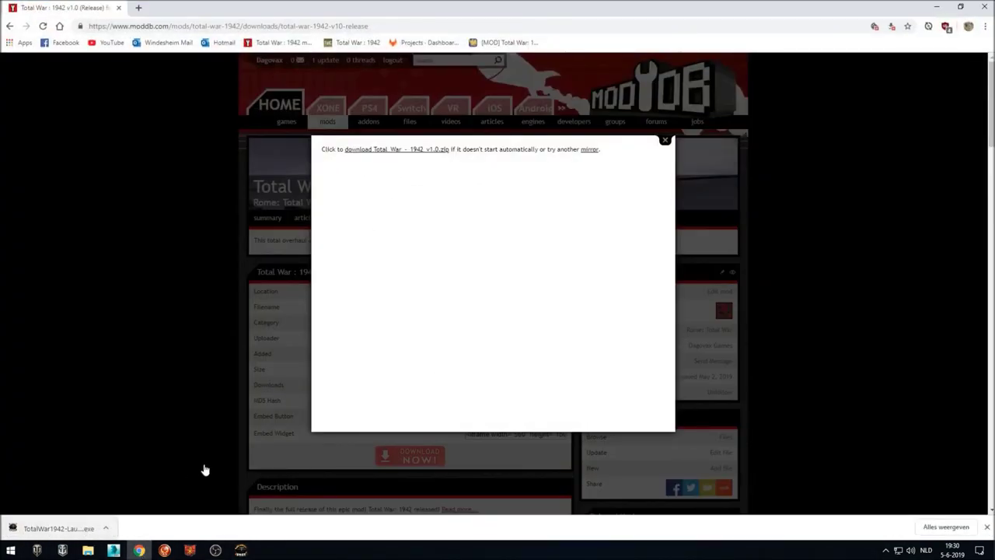
# - Close the download pop-up in Chrome and review the Total War : 1942 v1.0 (Release) file details
pyautogui.moveTo(239, 549)
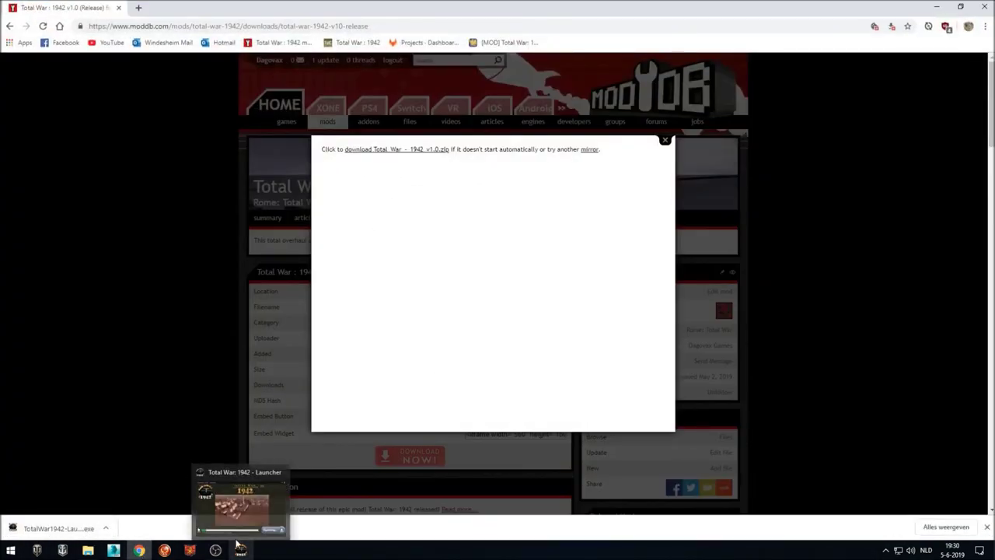
pyautogui.moveTo(230, 511)
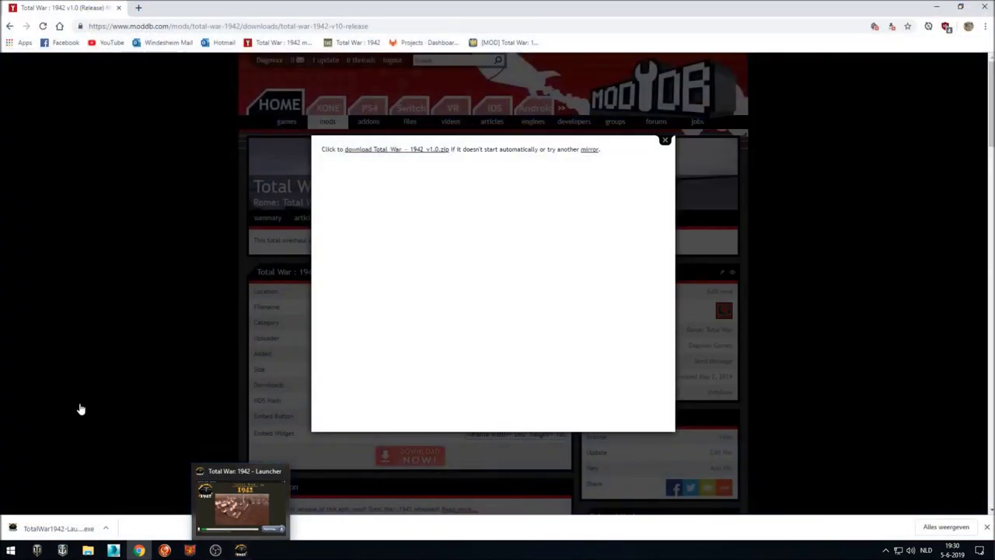
pyautogui.click(110, 400)
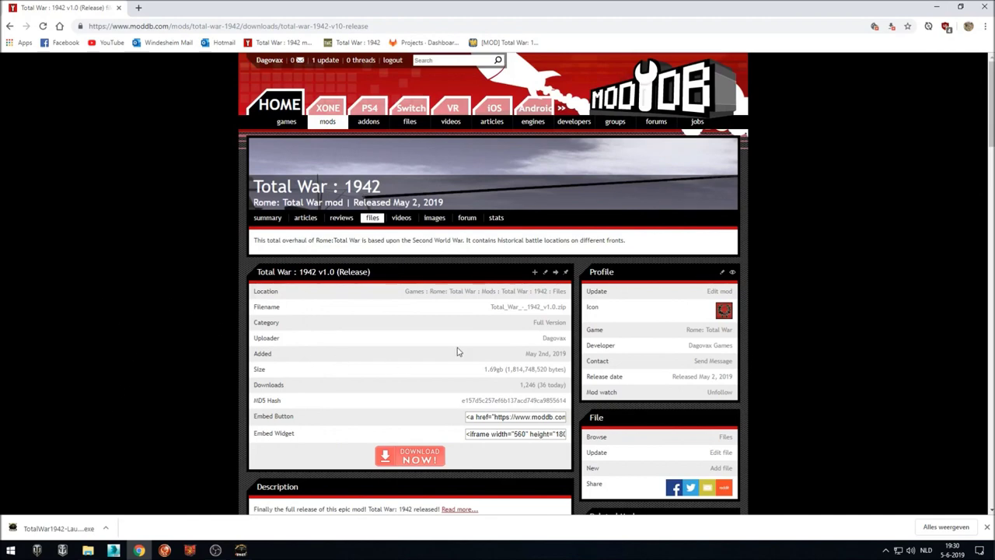
pyautogui.scroll(-2, 458, 352)
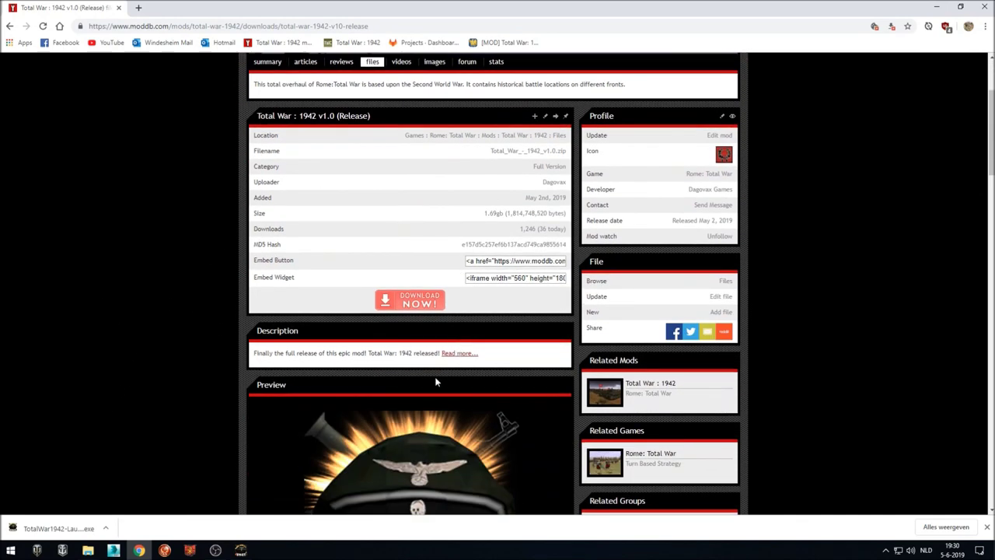
pyautogui.scroll(2, 373, 374)
pyautogui.scroll(-1, 199, 335)
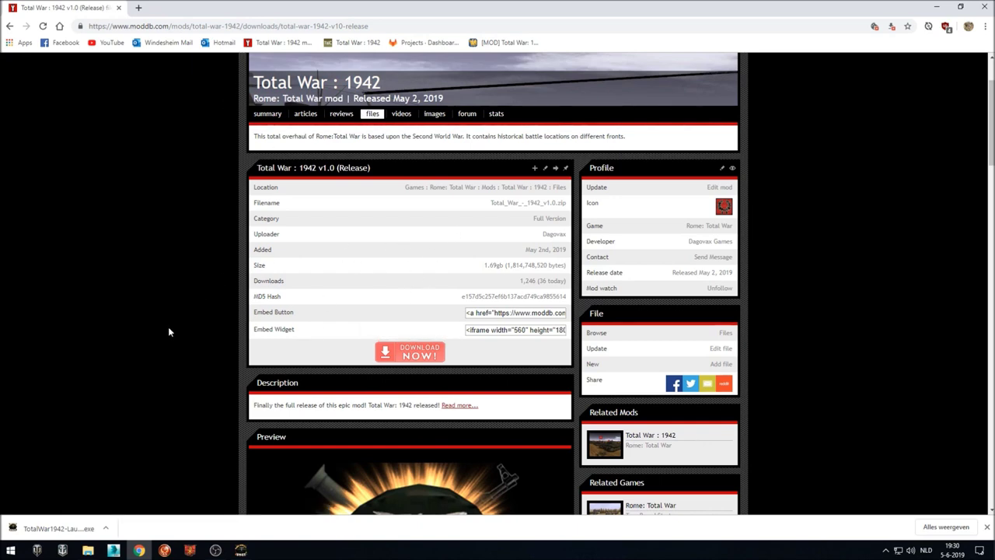
# - Switch to File Explorer and open the TOTAL WAR 1942 FILES folder inside burea mappen on the E: drive
pyautogui.moveTo(88, 550)
pyautogui.moveTo(63, 506)
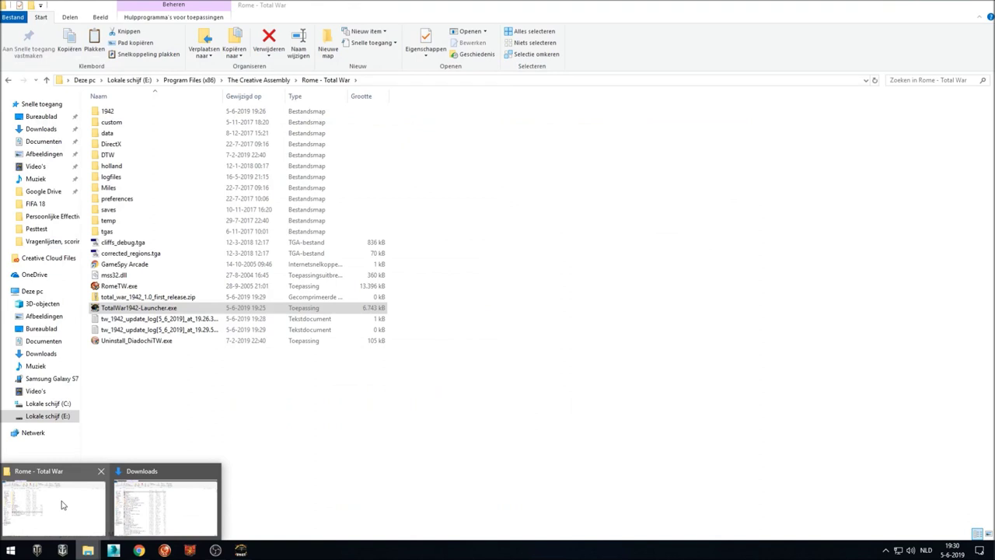
pyautogui.click(63, 506)
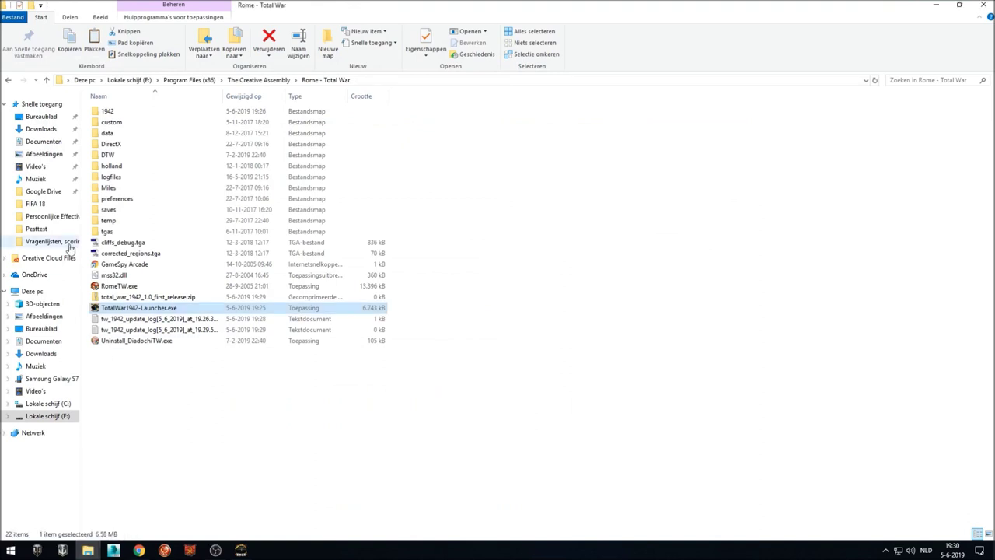
pyautogui.click(65, 418)
pyautogui.doubleClick(144, 210)
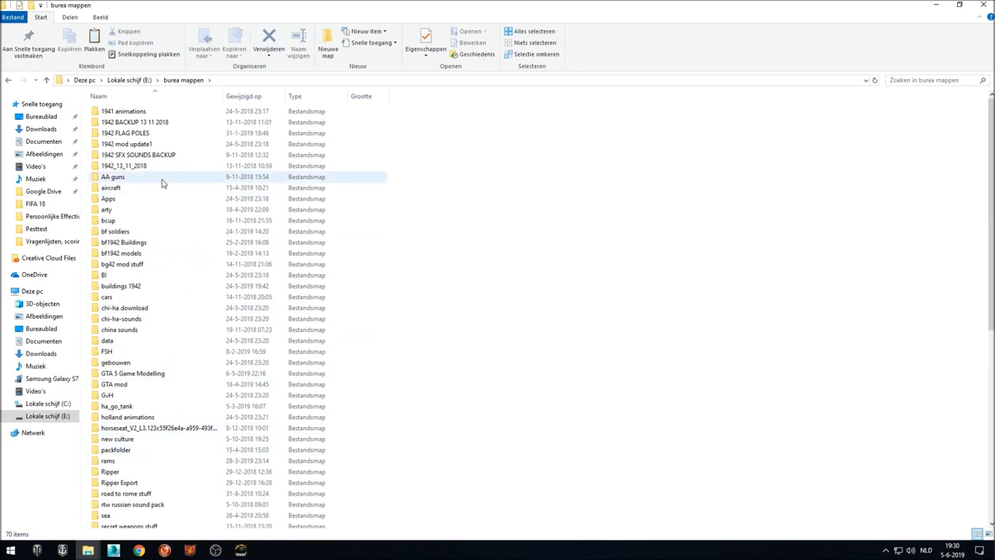
pyautogui.scroll(-10, 169, 247)
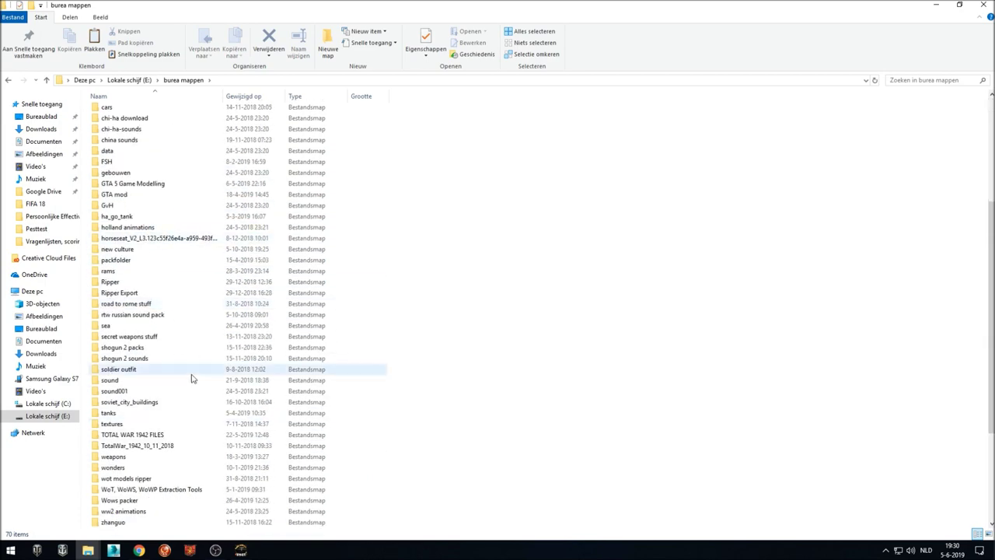
pyautogui.doubleClick(164, 313)
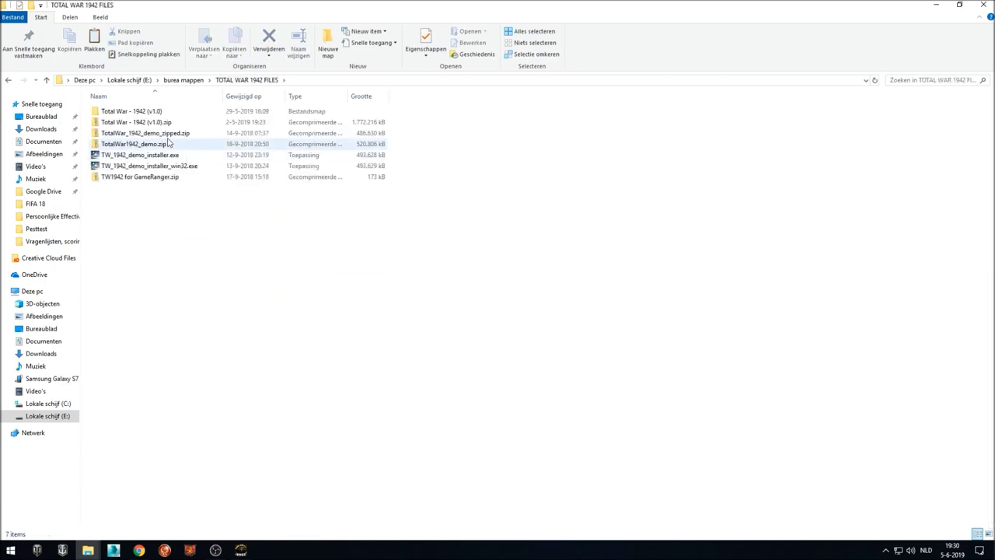
# - Open Total War - 1942 (v1.0).zip and select the Total War - 1942 (v1.0) folder inside it
pyautogui.click(210, 124)
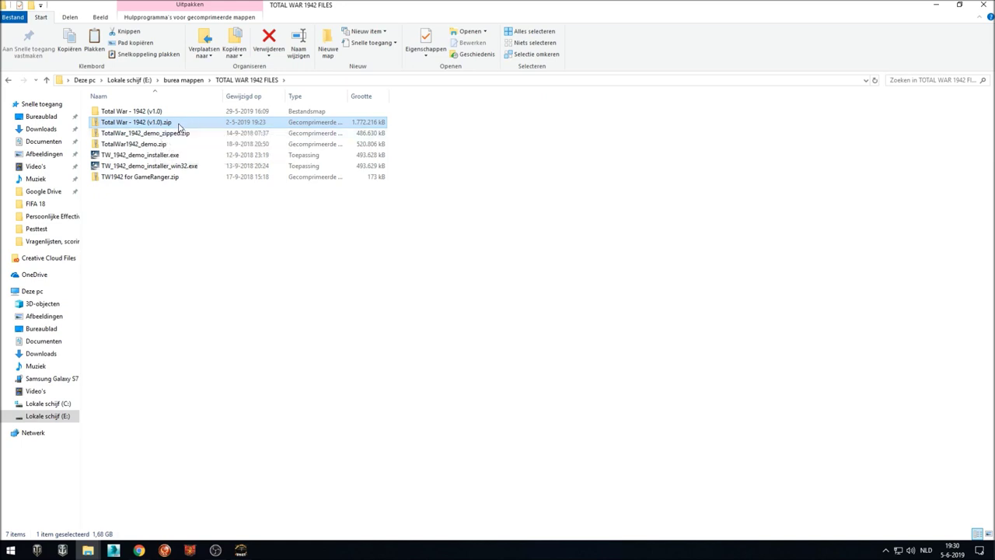
pyautogui.doubleClick(181, 128)
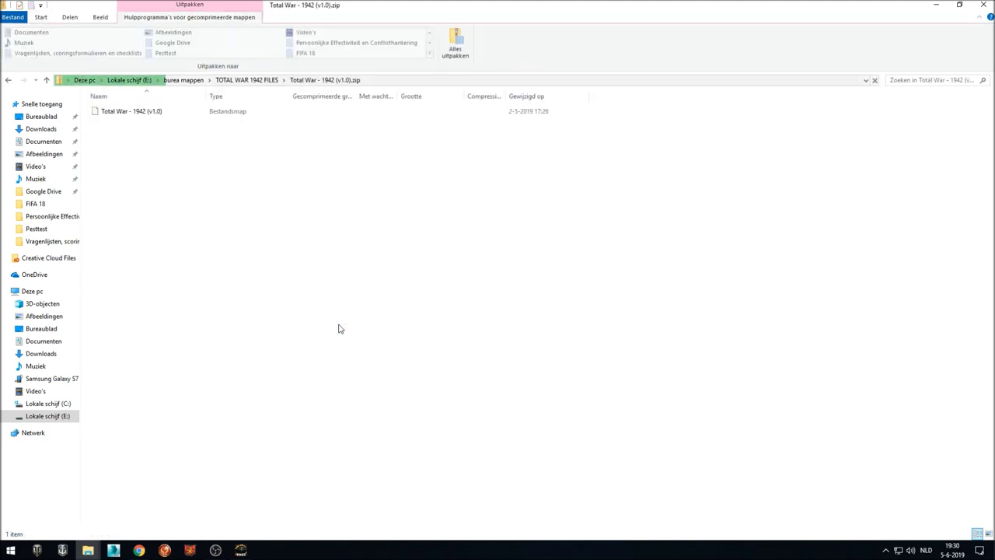
pyautogui.click(121, 113)
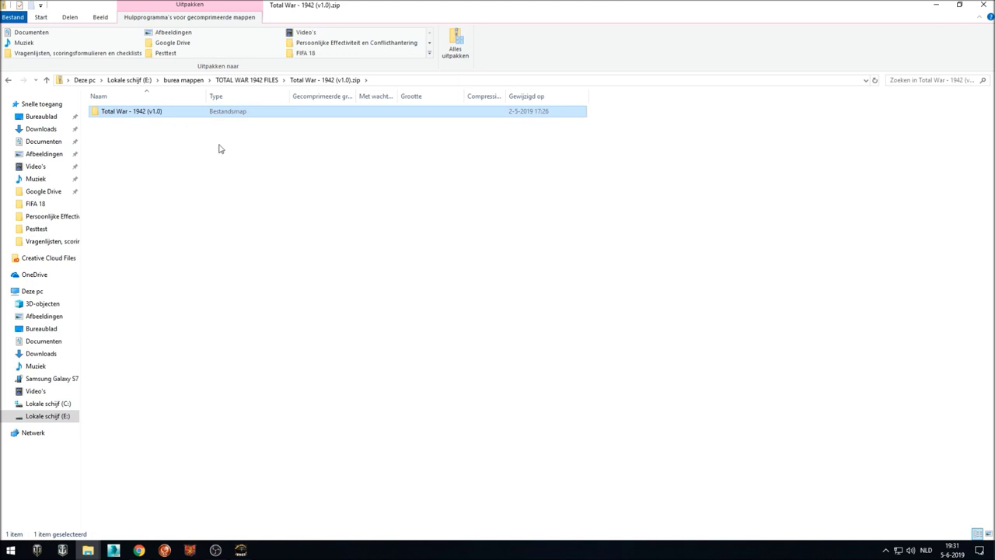
pyautogui.moveTo(161, 116); pyautogui.dragTo(209, 136)
# - Leave the zip archive, go back to the Rome - Total War folder in the same File Explorer window, and clear the file selection
pyautogui.moveTo(88, 550)
pyautogui.moveTo(177, 503)
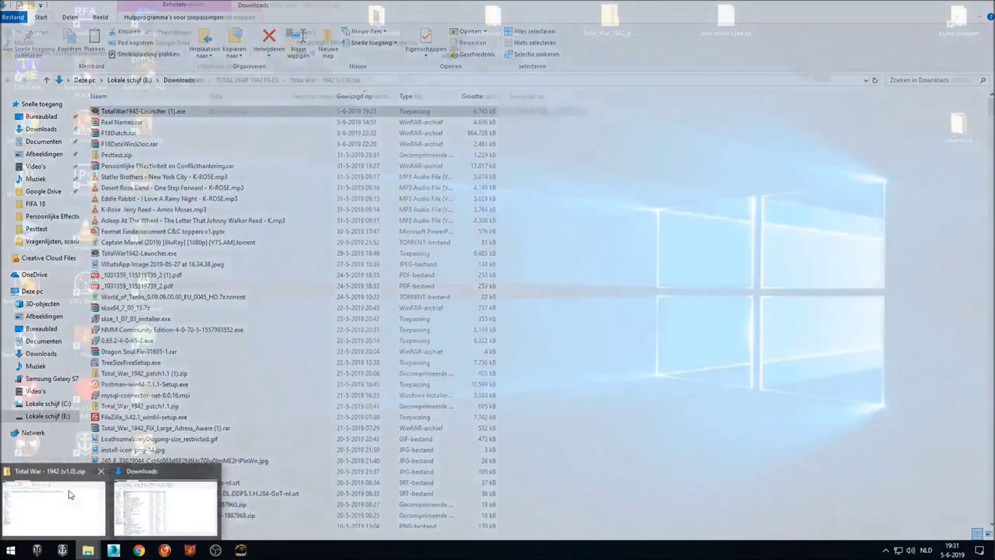
pyautogui.click(53, 505)
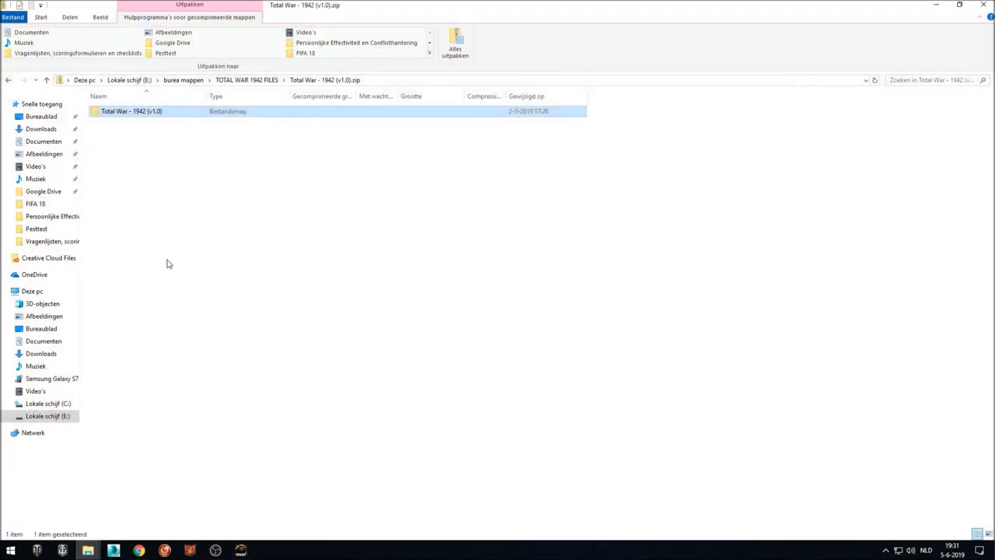
pyautogui.press('BackSpace')
pyautogui.press('BackSpace')
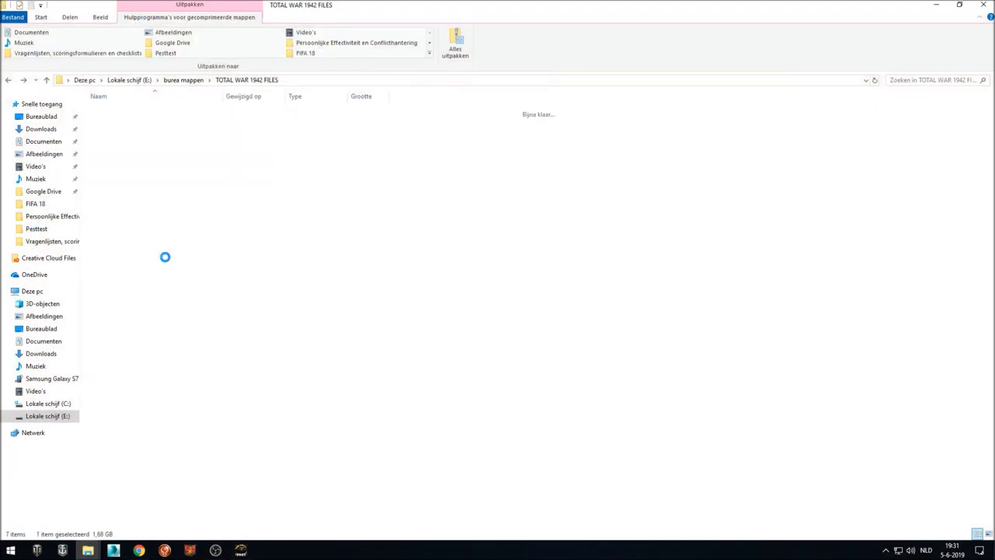
pyautogui.press('BackSpace')
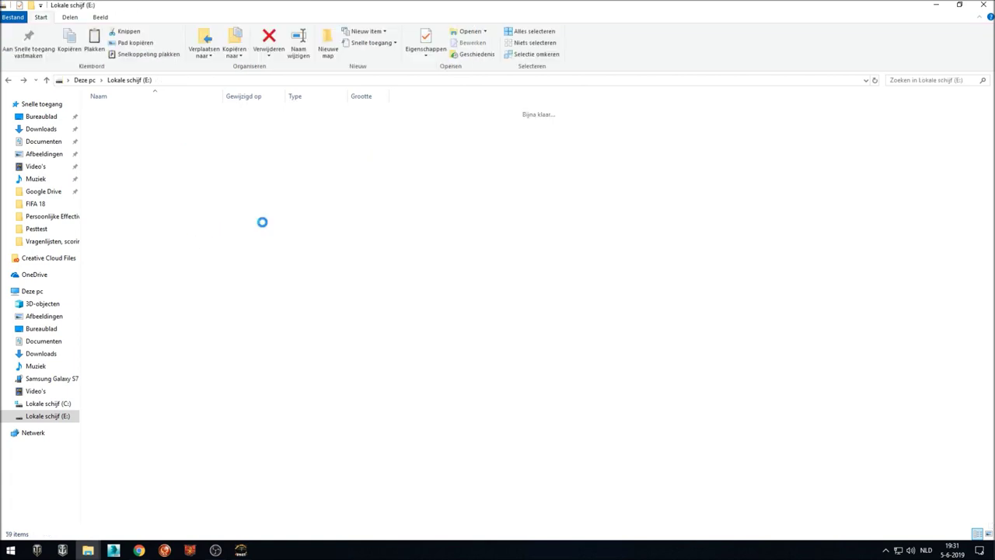
pyautogui.press('BackSpace')
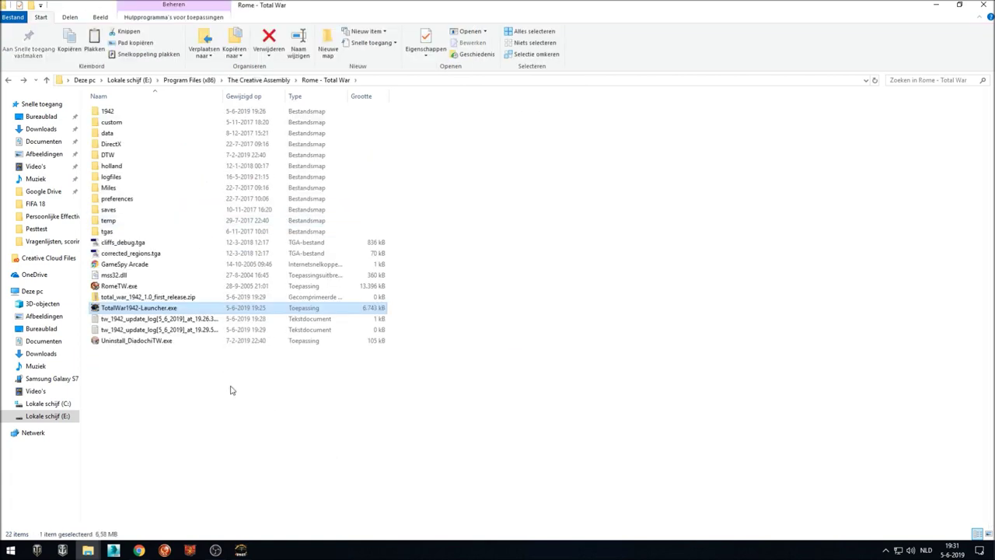
pyautogui.click(230, 389)
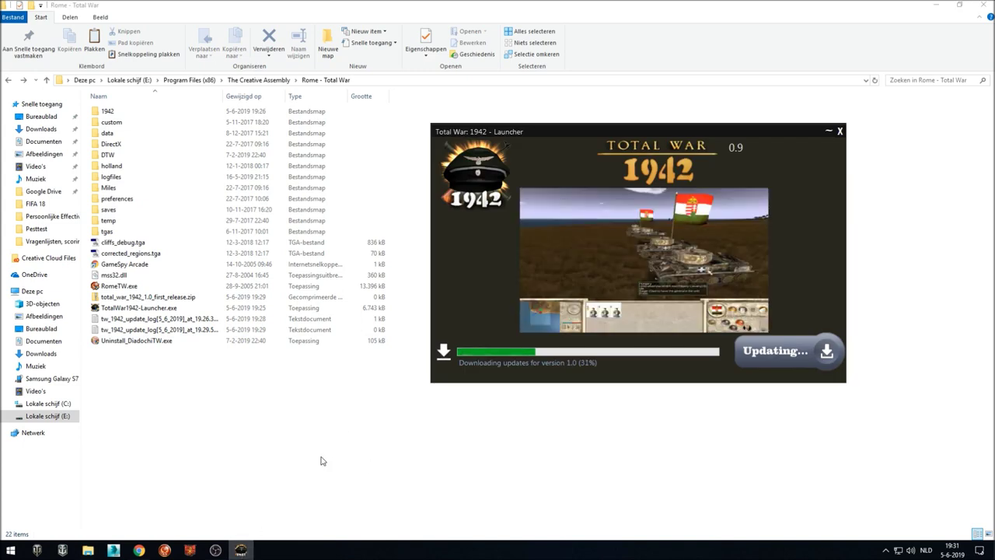
# - Look at the mod's download page in Chrome, and switch back to the Rome - Total War folder in File Explorer
pyautogui.click(138, 550)
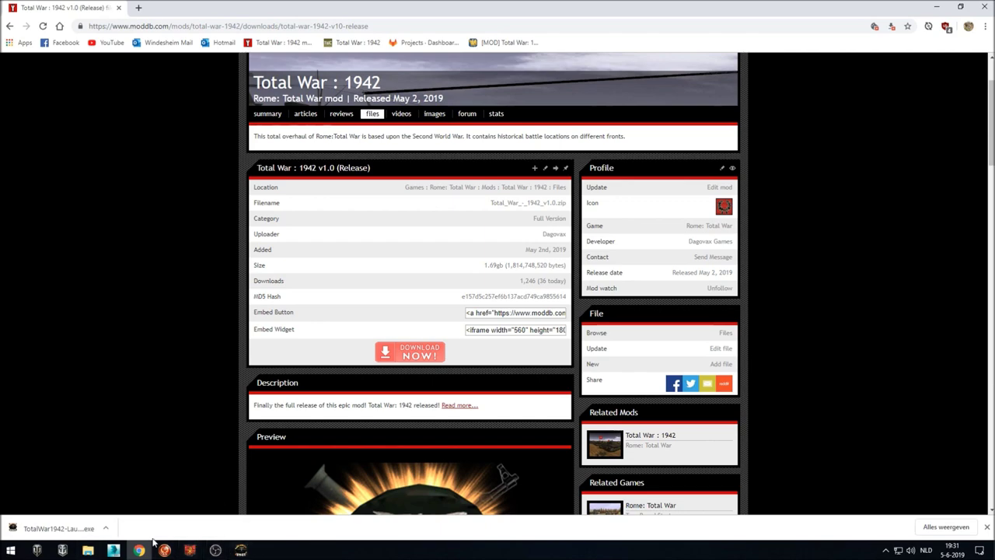
pyautogui.moveTo(88, 550)
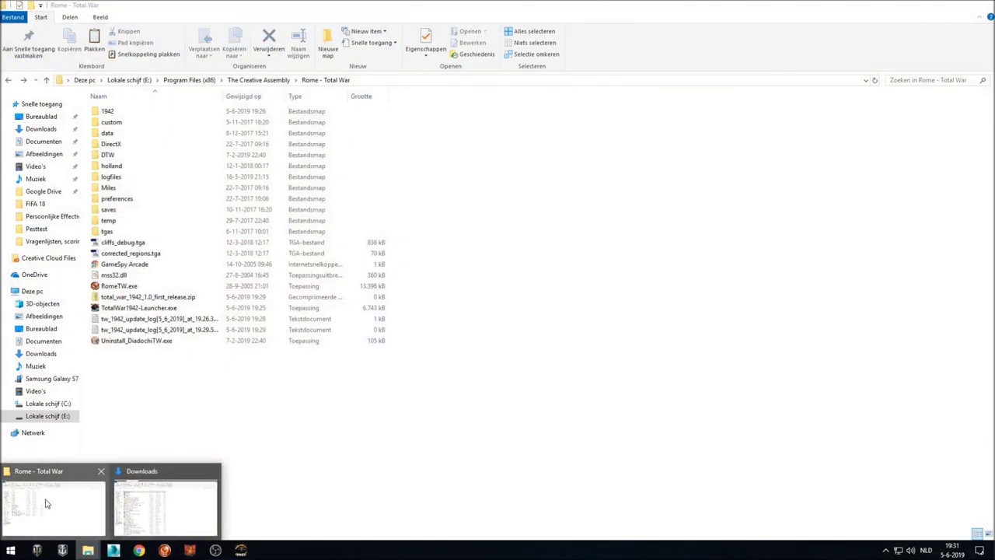
pyautogui.click(50, 502)
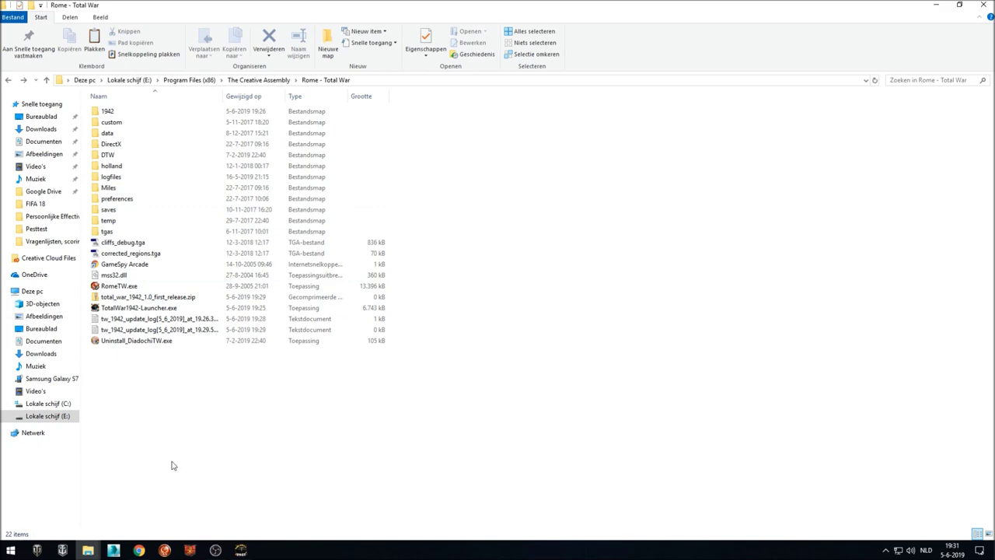
pyautogui.moveTo(241, 550)
pyautogui.moveTo(257, 490)
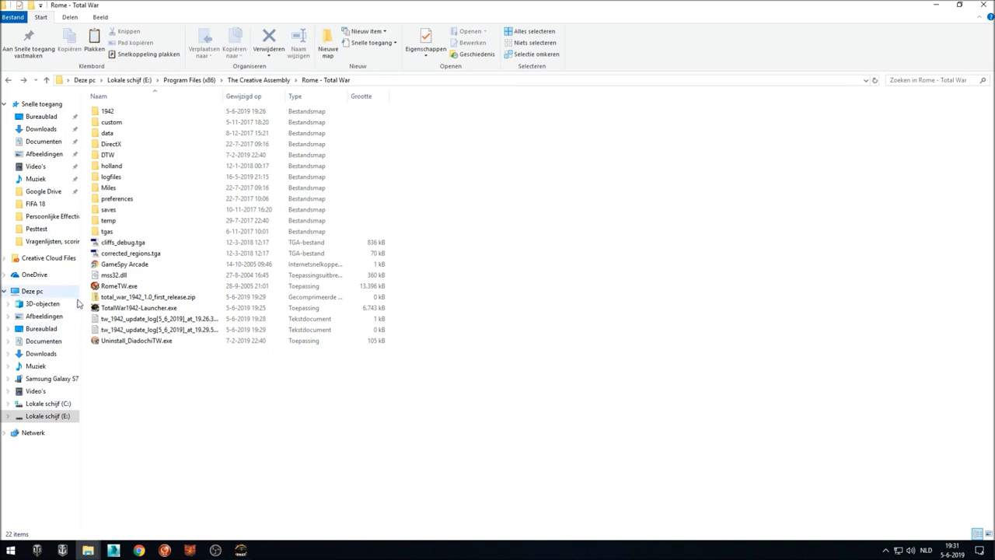
# - In the Downloads window, open Total War - 1942 (v1.0).zip from burea mappen\TOTAL WAR 1942 FILES on the E: drive
pyautogui.moveTo(88, 550)
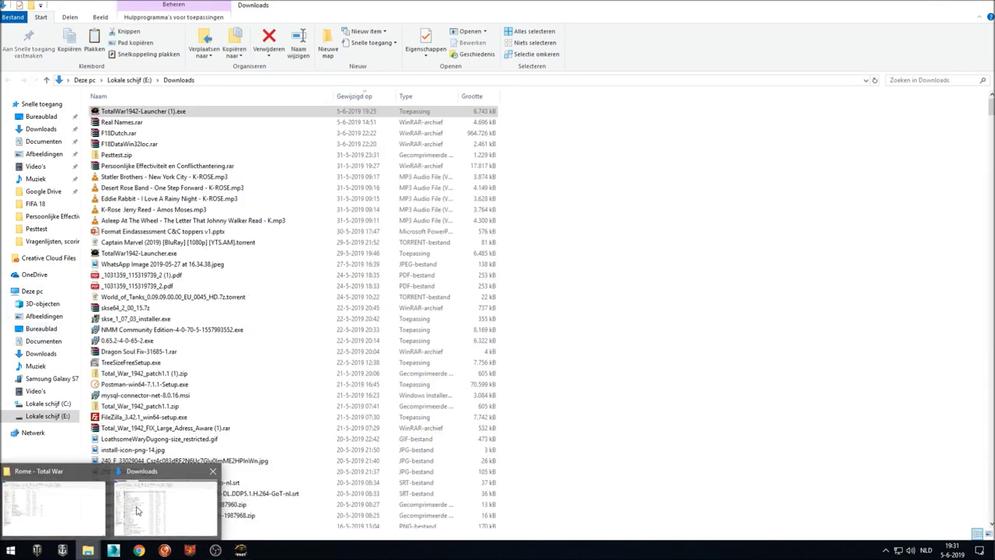
pyautogui.click(137, 511)
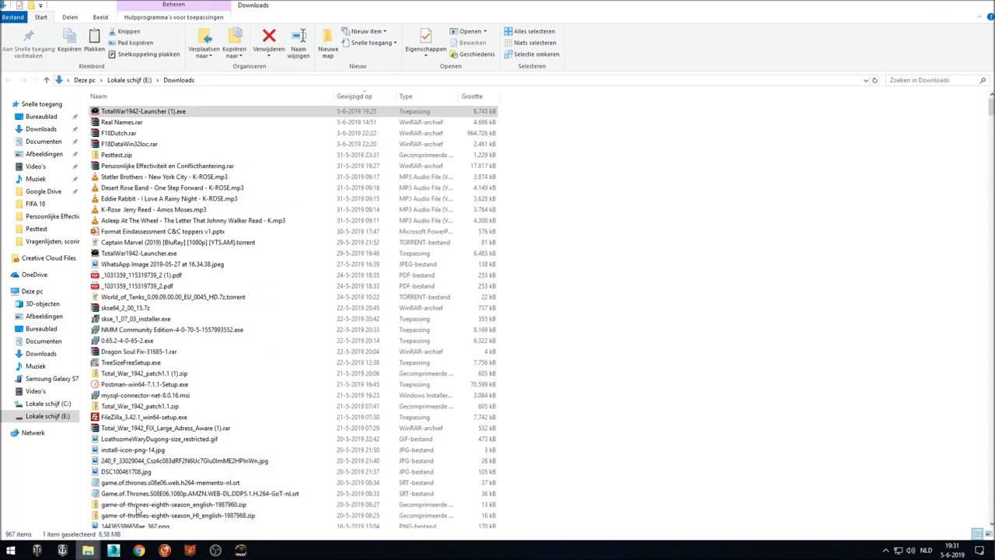
pyautogui.click(52, 419)
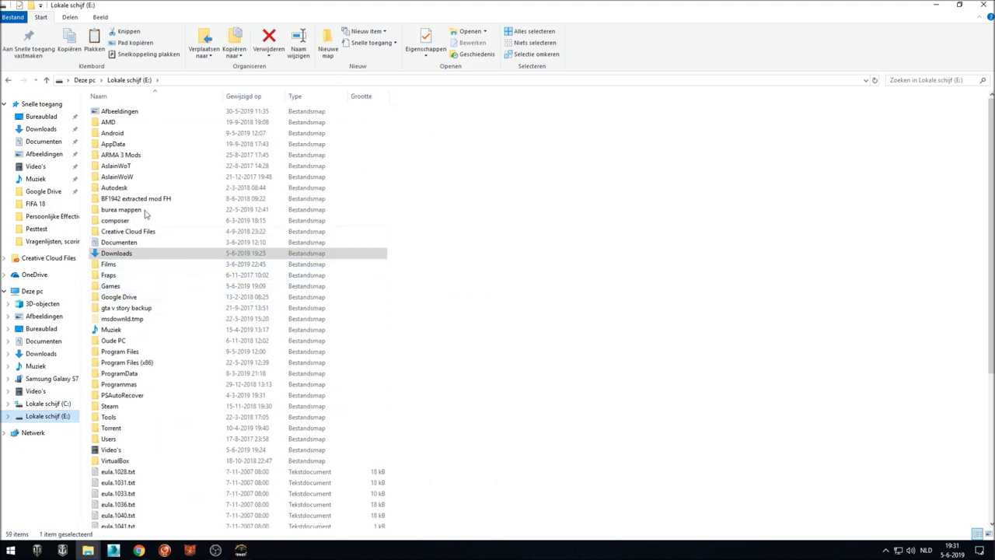
pyautogui.doubleClick(146, 210)
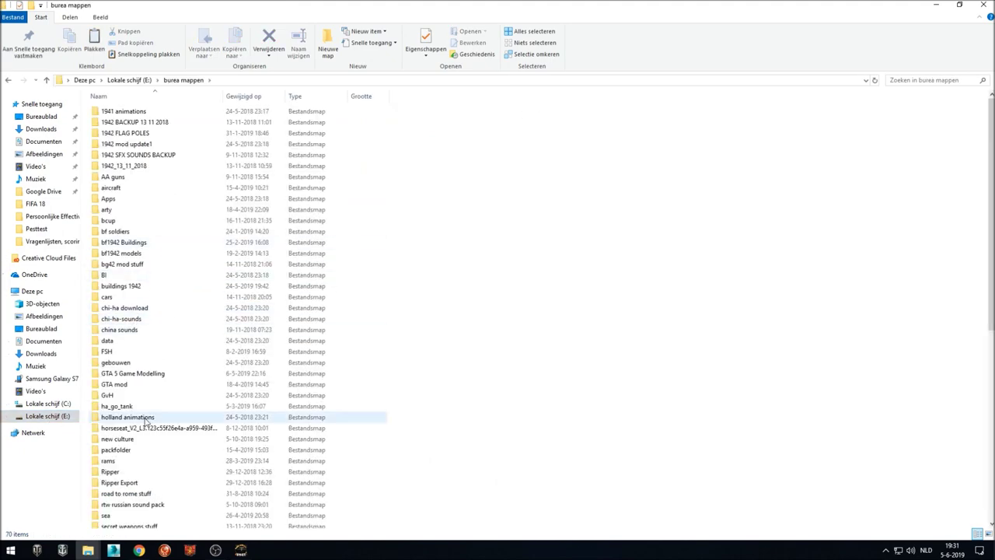
pyautogui.scroll(-8, 147, 420)
pyautogui.doubleClick(136, 367)
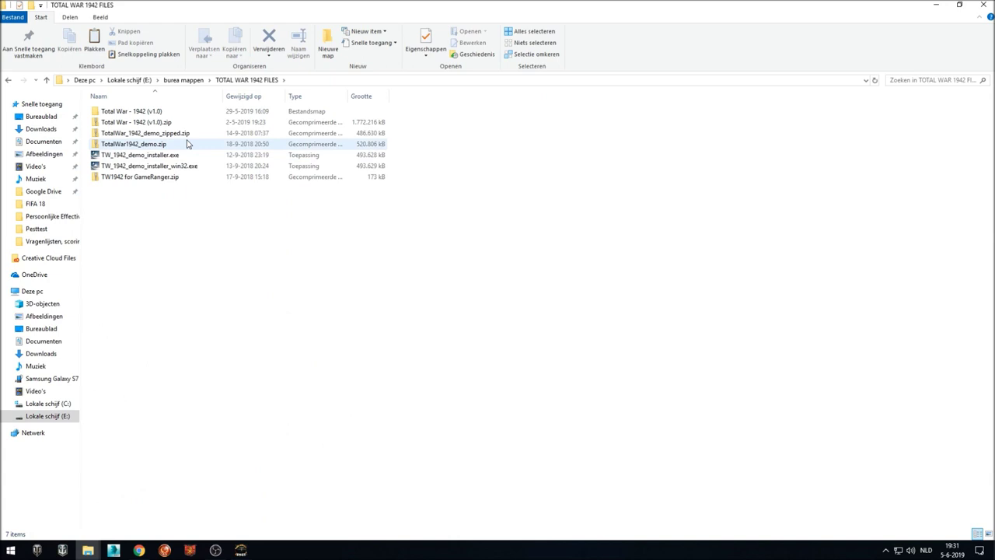
pyautogui.doubleClick(166, 123)
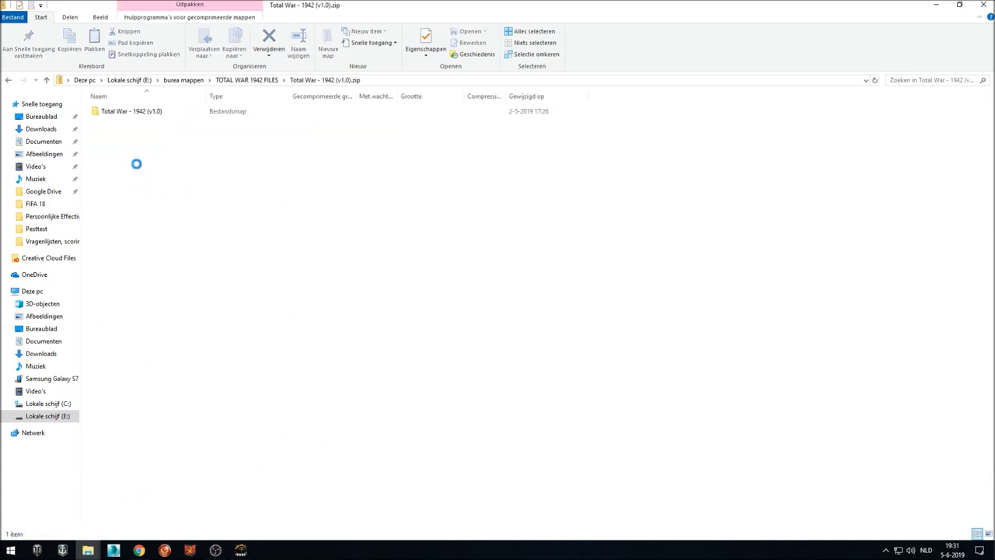
# - Look inside the zip's Total War - 1942 (v1.0) folder, check the Rome - Total War destination folder, and return to the zip window
pyautogui.click(96, 554)
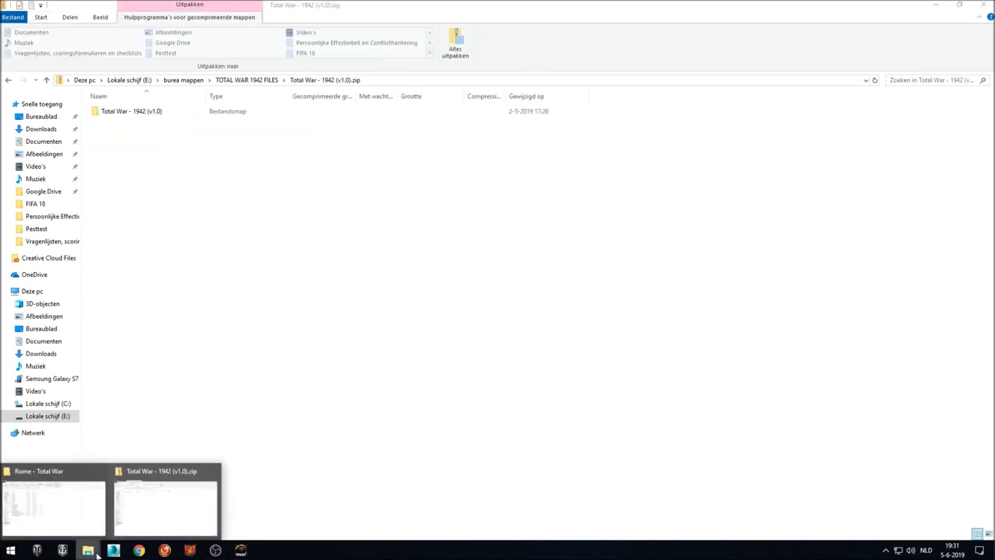
pyautogui.click(166, 115)
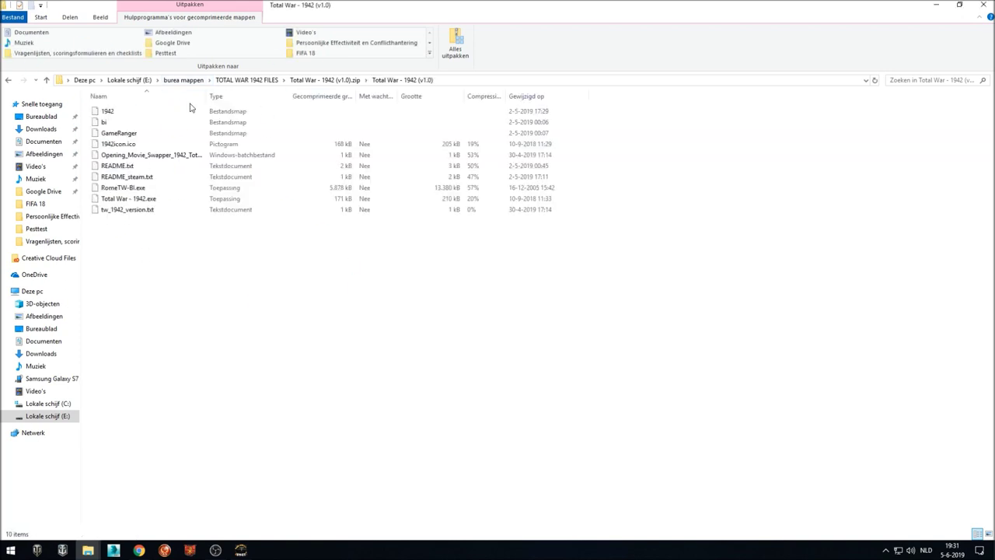
pyautogui.click(334, 81)
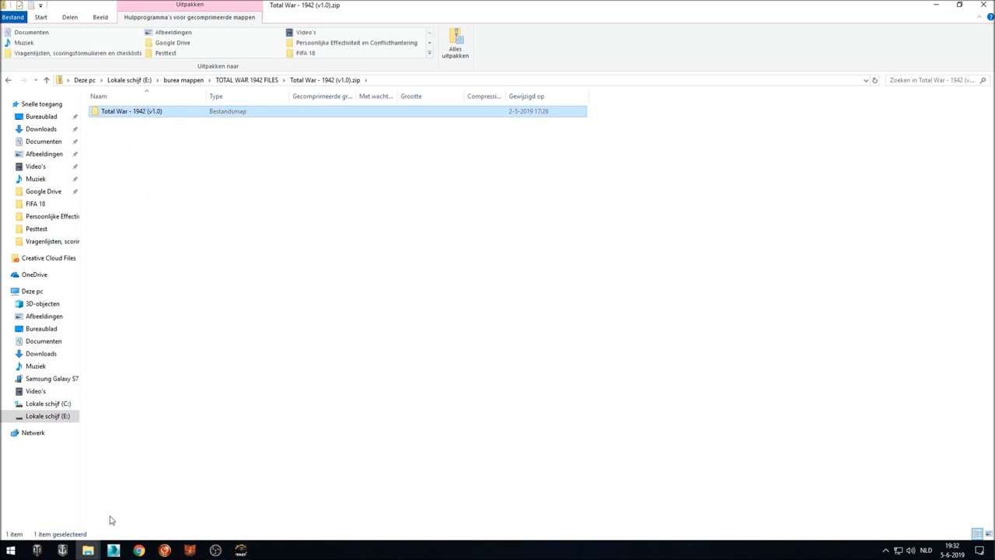
pyautogui.click(87, 550)
pyautogui.click(62, 504)
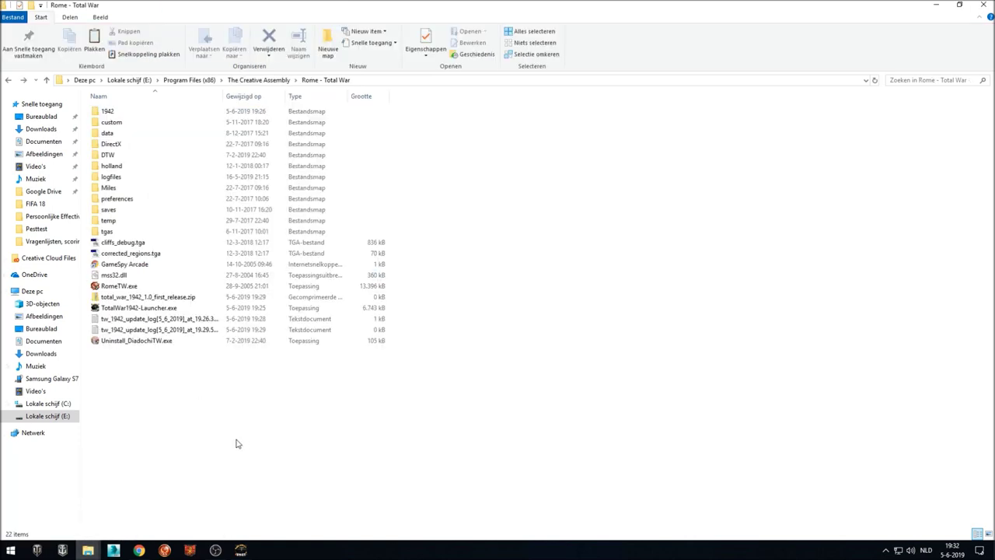
pyautogui.click(87, 550)
pyautogui.click(156, 513)
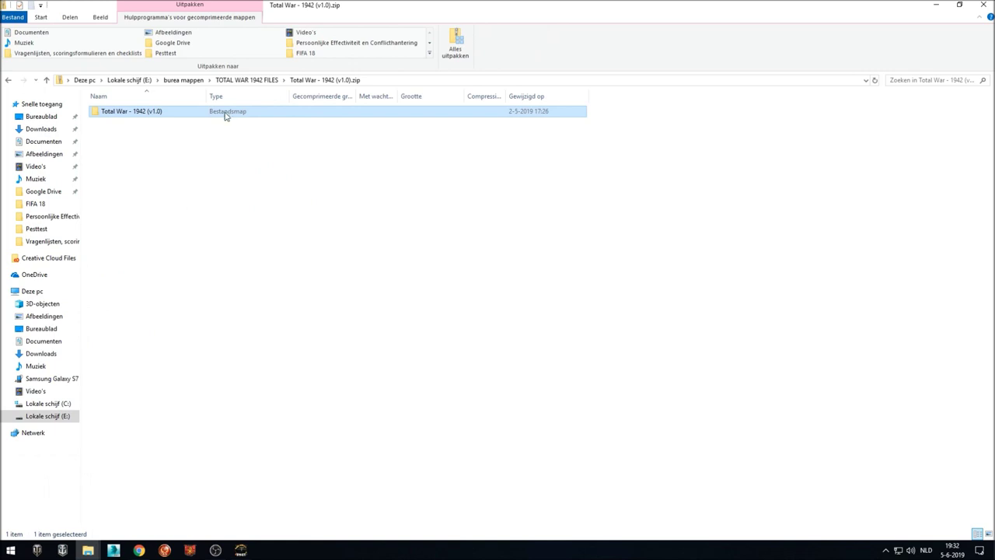
# - Open the Total War - 1942 (v1.0) folder inside the zip and select all of its files and folders
pyautogui.doubleClick(180, 114)
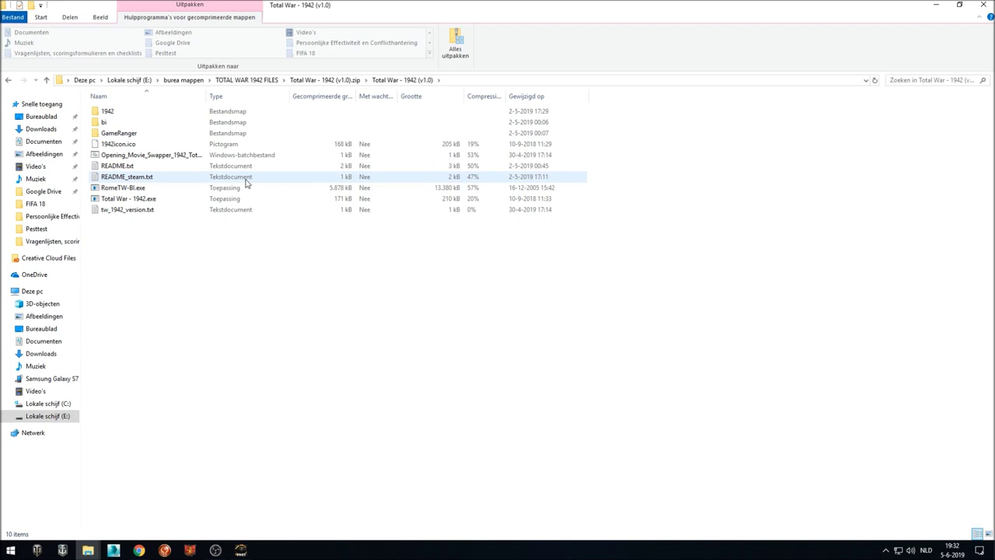
pyautogui.hotkey('ctrl', 'a')
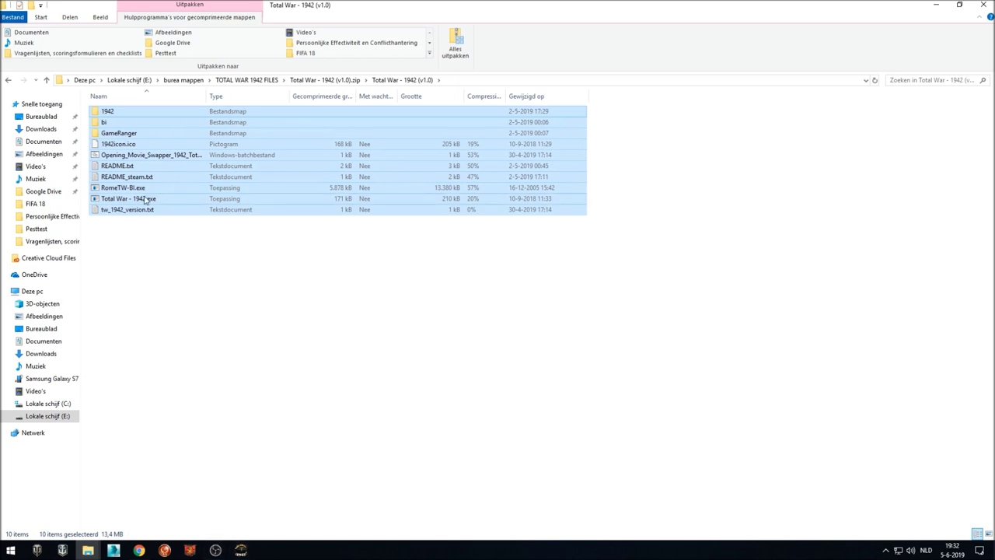
pyautogui.click(241, 549)
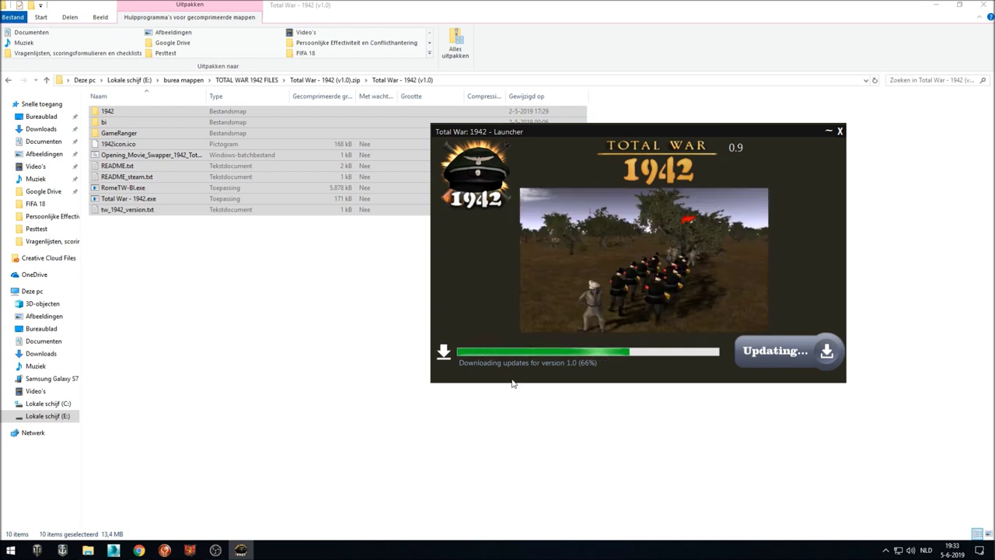
pyautogui.click(209, 247)
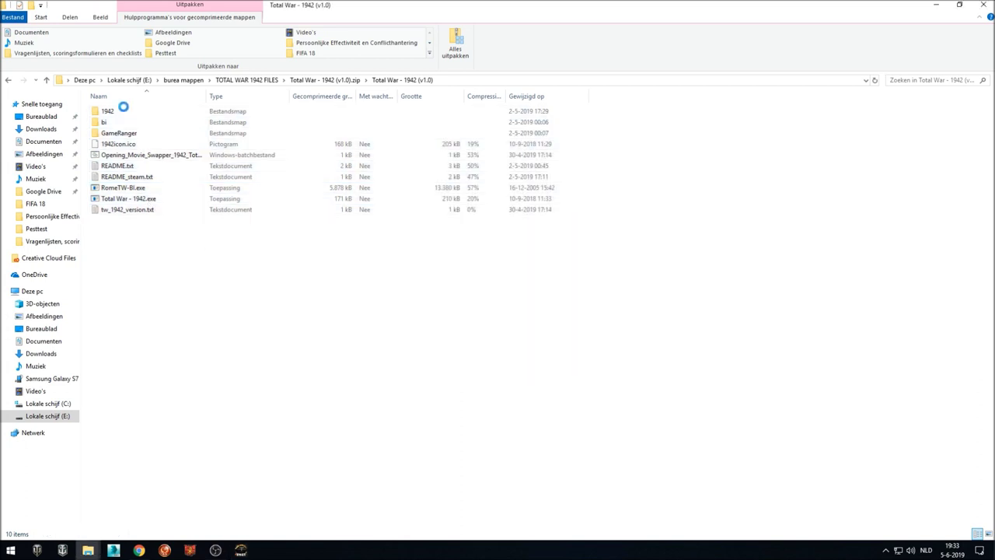
pyautogui.moveTo(128, 118); pyautogui.dragTo(212, 257)
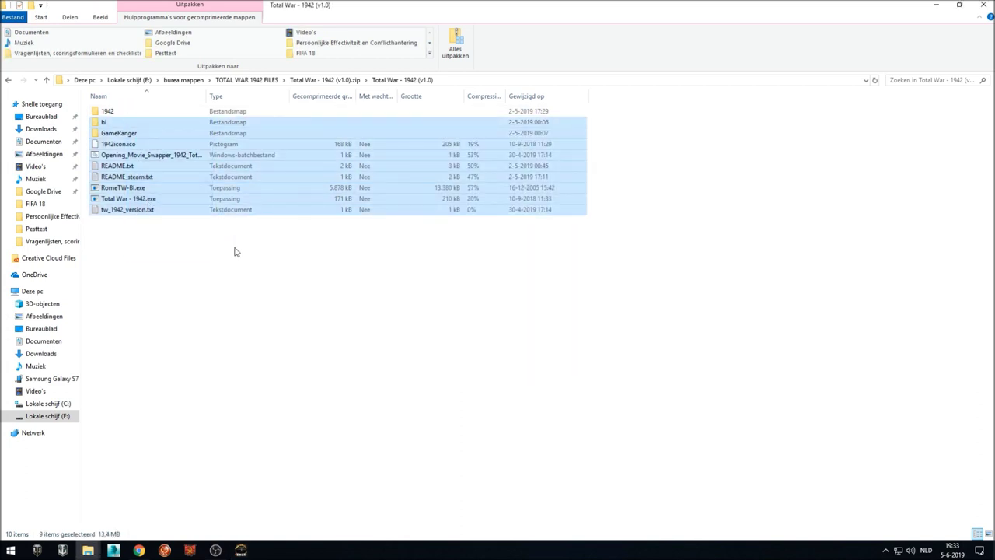
pyautogui.click(234, 276)
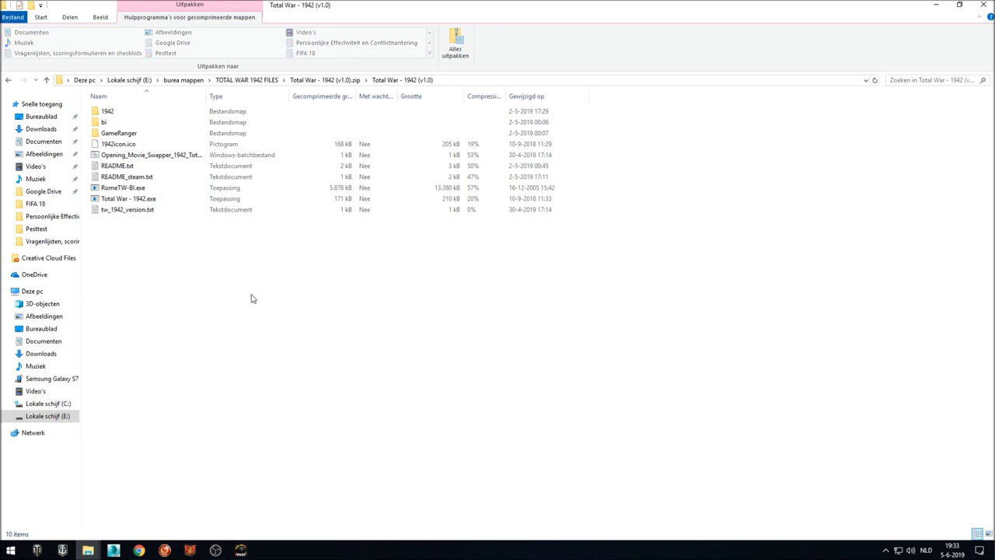
pyautogui.hotkey('ctrl', 'a')
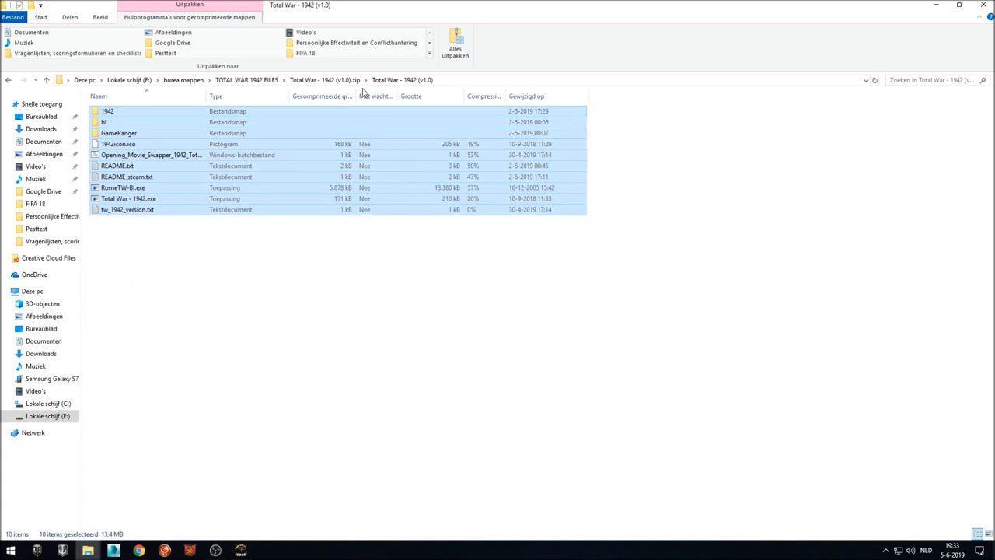
# - Switch to the Rome - Total War folder and check the update progress in the Total War: 1942 launcher
pyautogui.moveTo(85, 551)
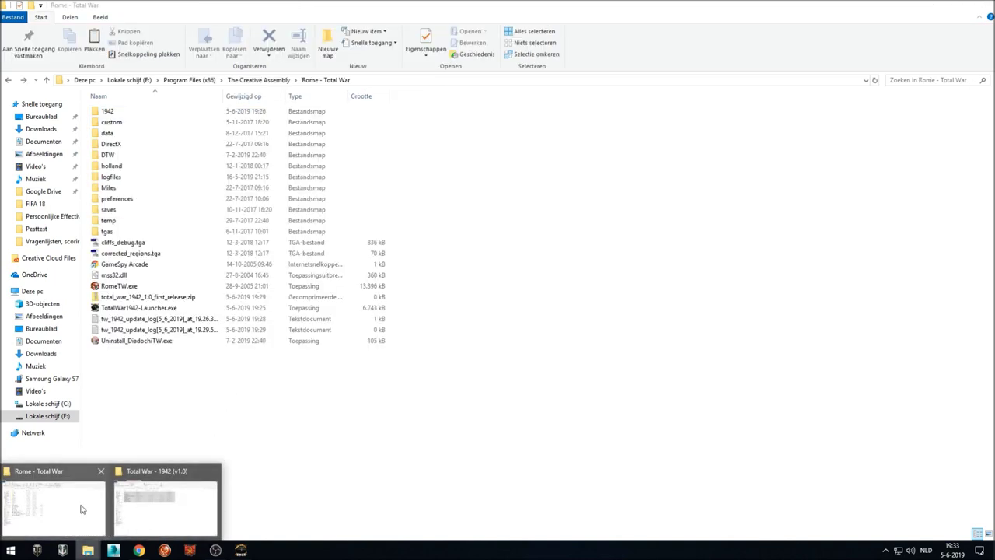
pyautogui.click(83, 509)
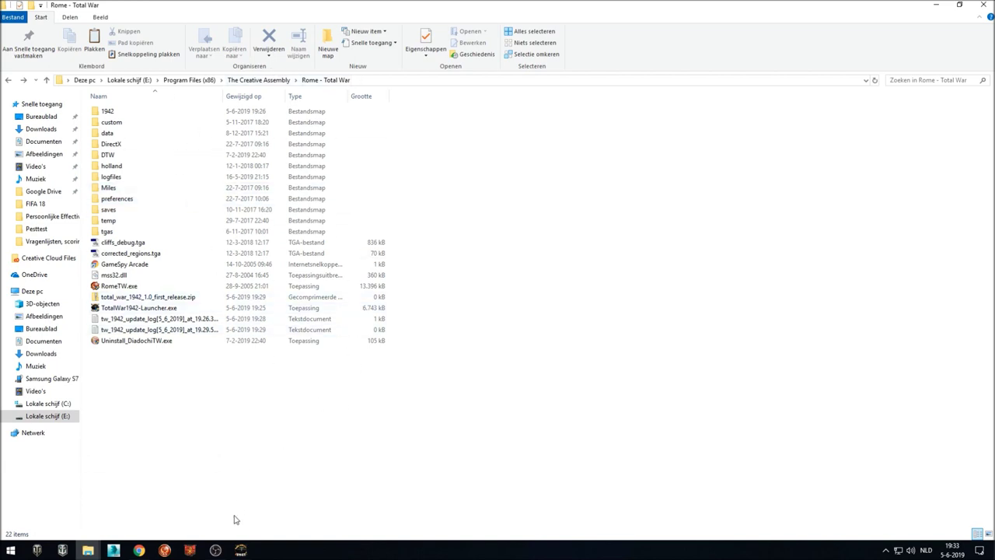
pyautogui.click(241, 551)
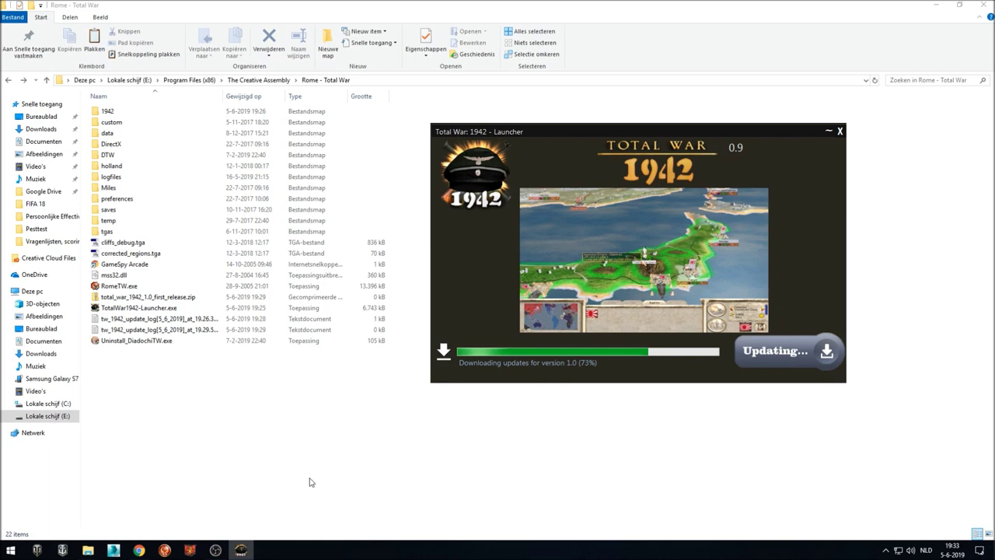
# - Restore the Total War - 1942 (v1.0) window to a smaller size and move it clear of the Rome - Total War file list
pyautogui.moveTo(87, 550)
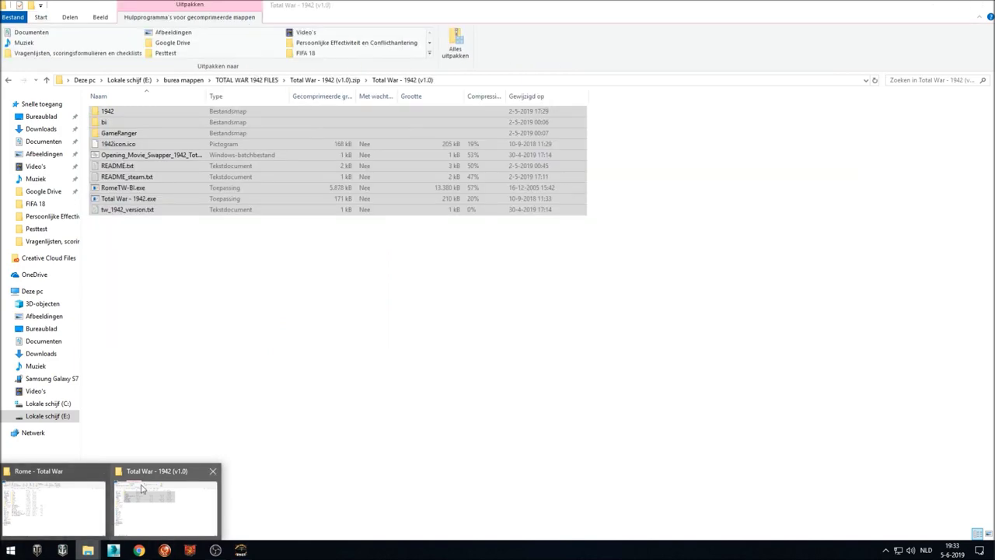
pyautogui.click(166, 506)
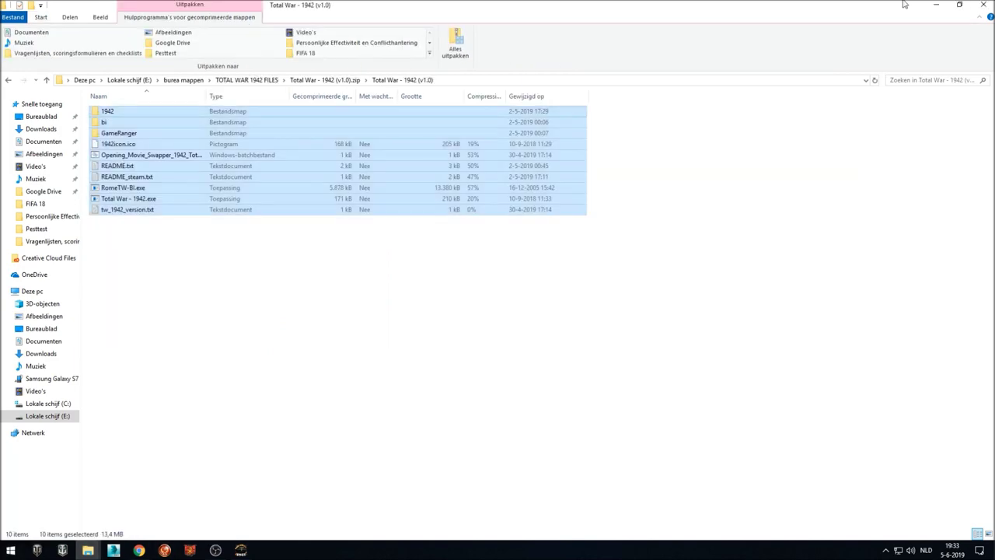
pyautogui.click(959, 5)
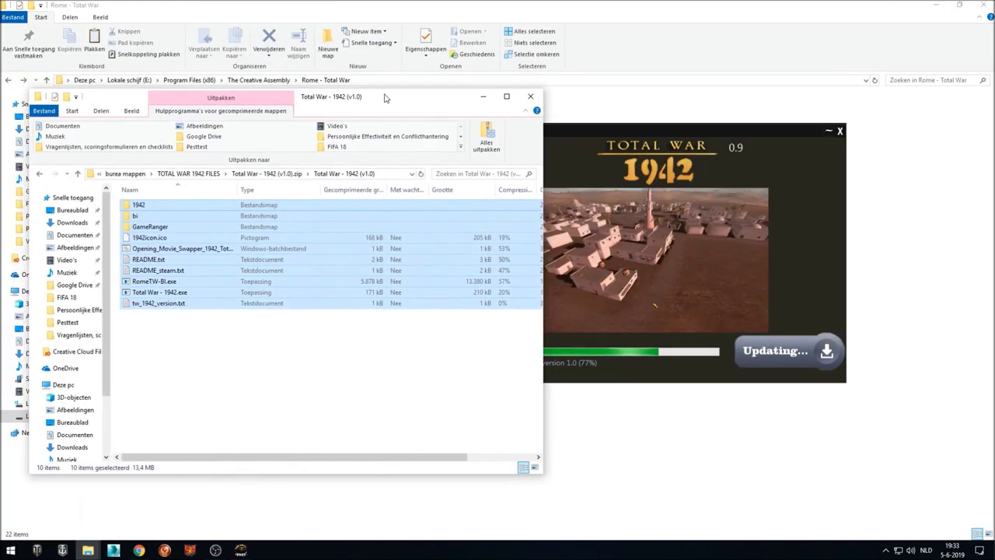
pyautogui.moveTo(384, 97); pyautogui.dragTo(707, 132)
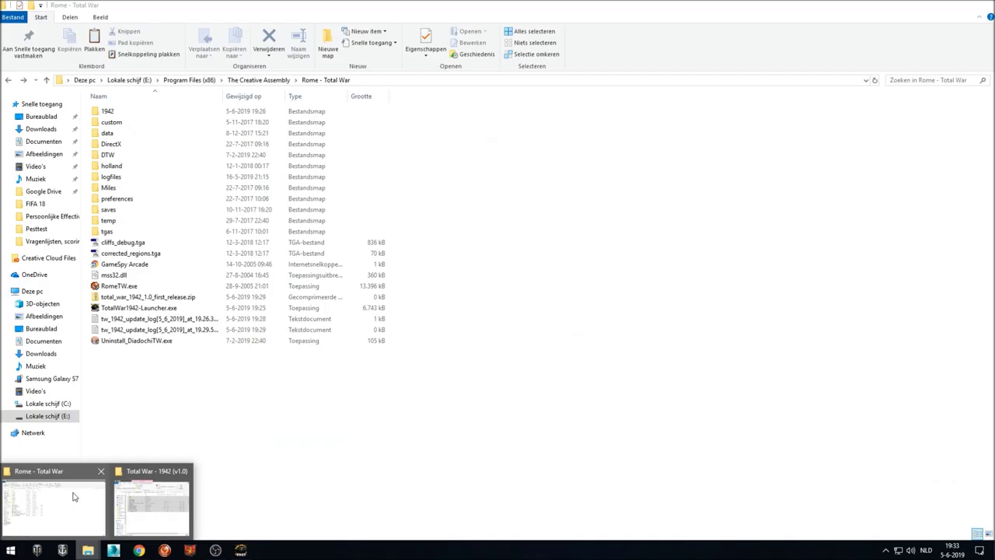
# - Bring up the Total War - 1942 (v1.0) zip window over the Rome - Total War folder, reposition it and close it
pyautogui.click(75, 496)
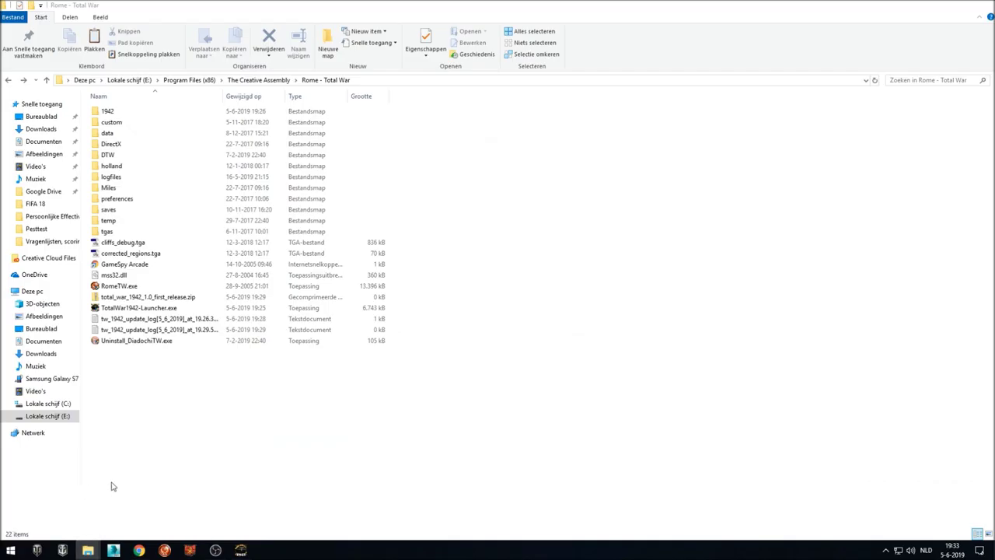
pyautogui.click(152, 498)
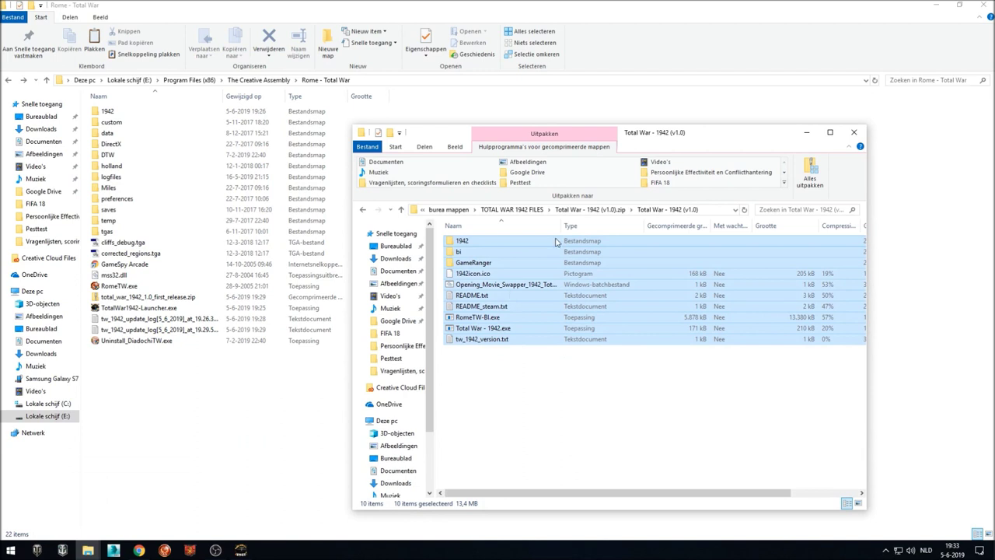
pyautogui.moveTo(556, 242); pyautogui.dragTo(692, 375)
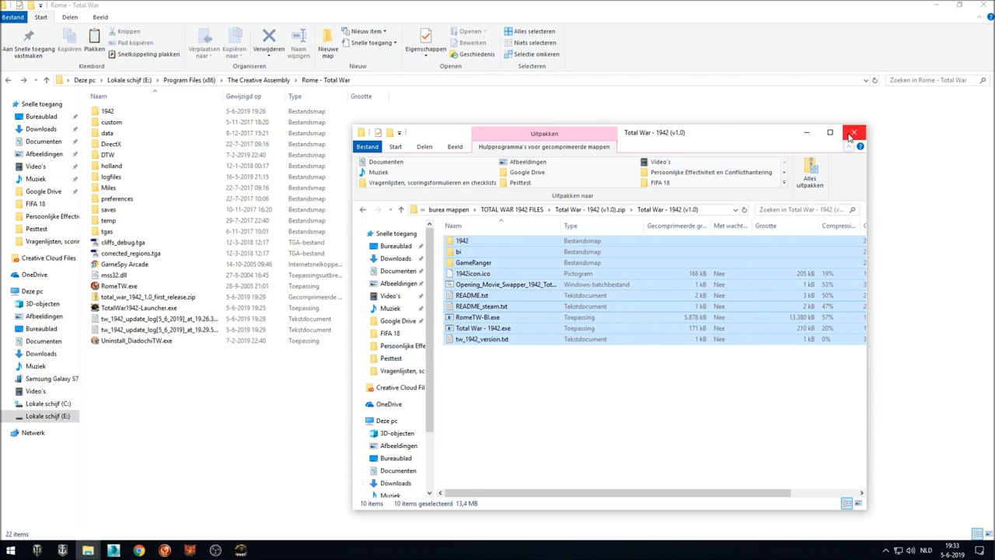
pyautogui.moveTo(770, 137); pyautogui.dragTo(565, 132)
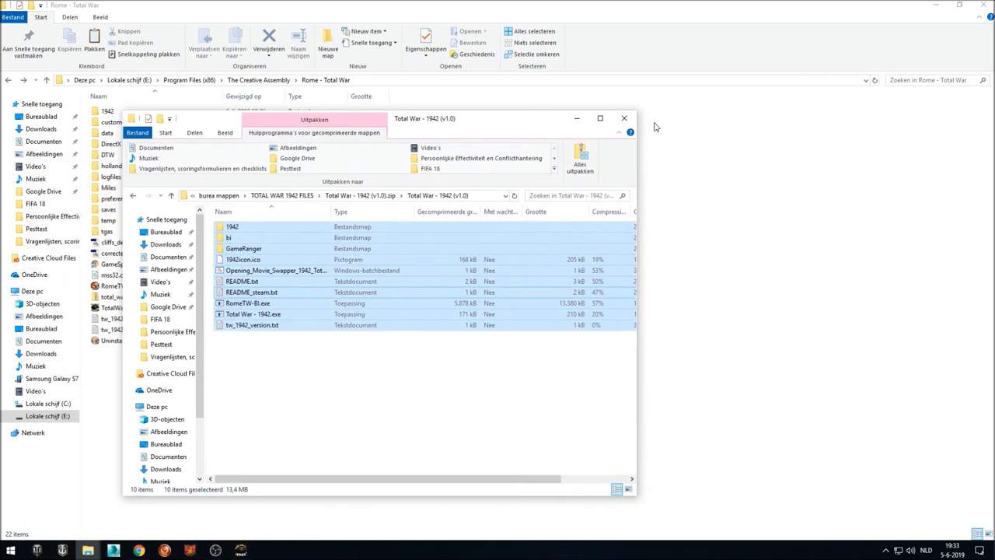
pyautogui.click(625, 117)
# - Check the launcher's download progress, look inside the 1942 folder in Rome - Total War, and return to the launcher
pyautogui.click(241, 550)
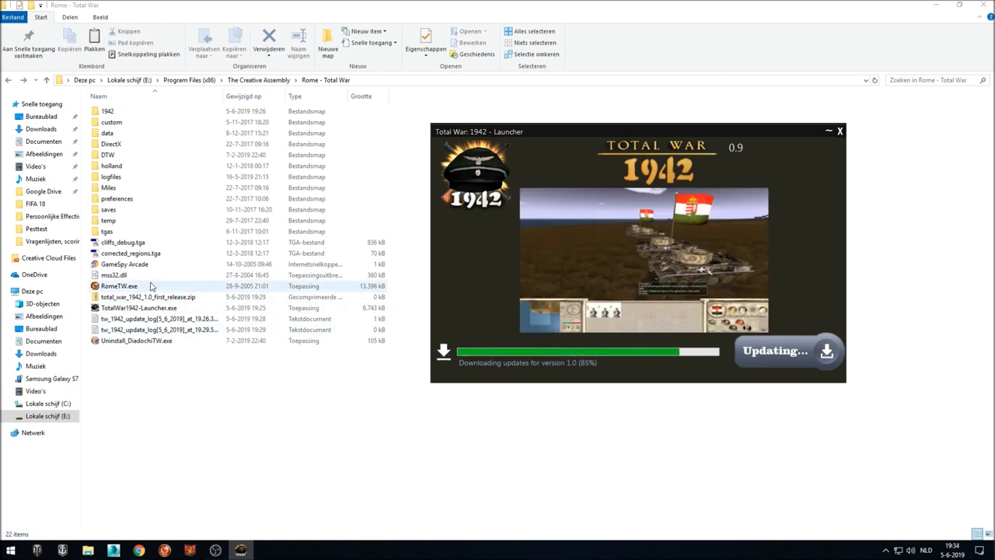
pyautogui.doubleClick(134, 113)
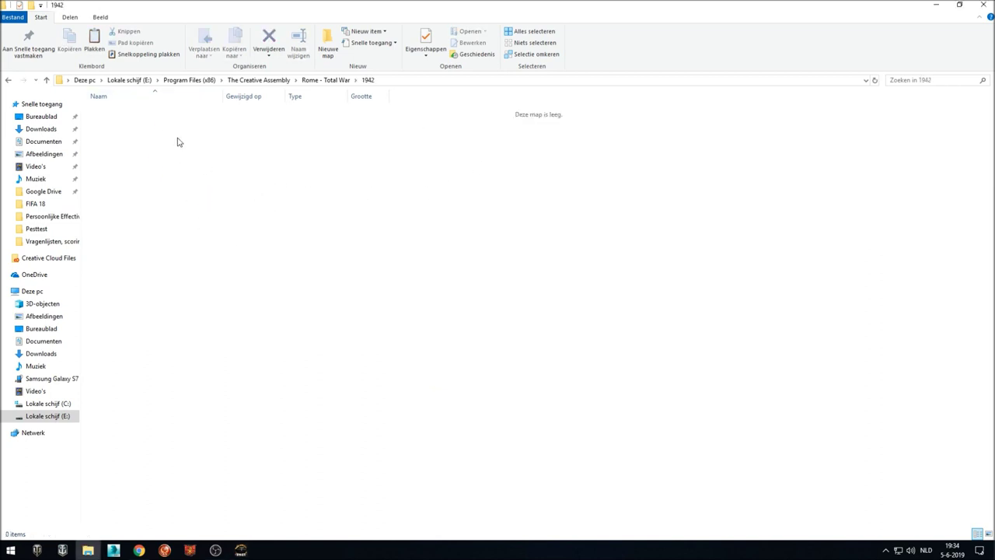
pyautogui.click(331, 80)
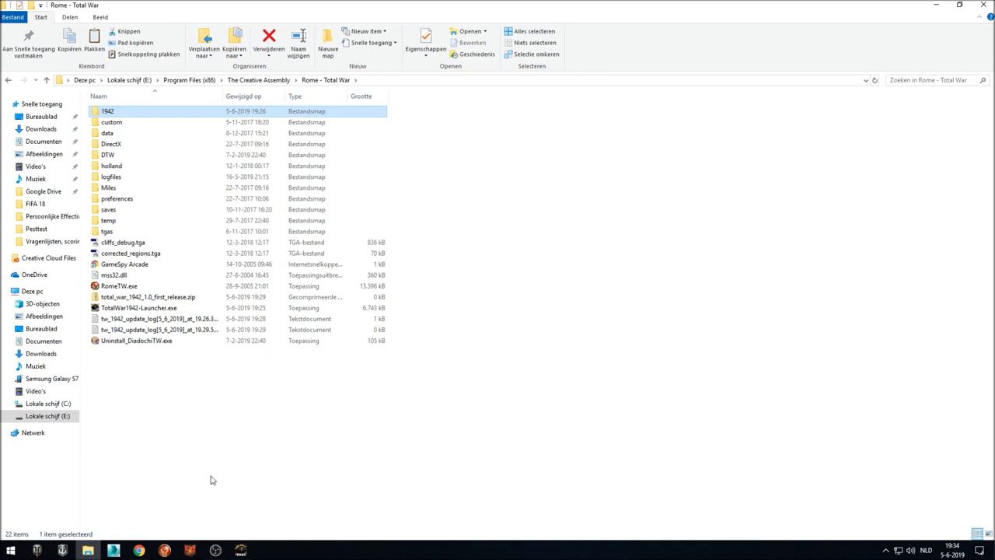
pyautogui.click(242, 550)
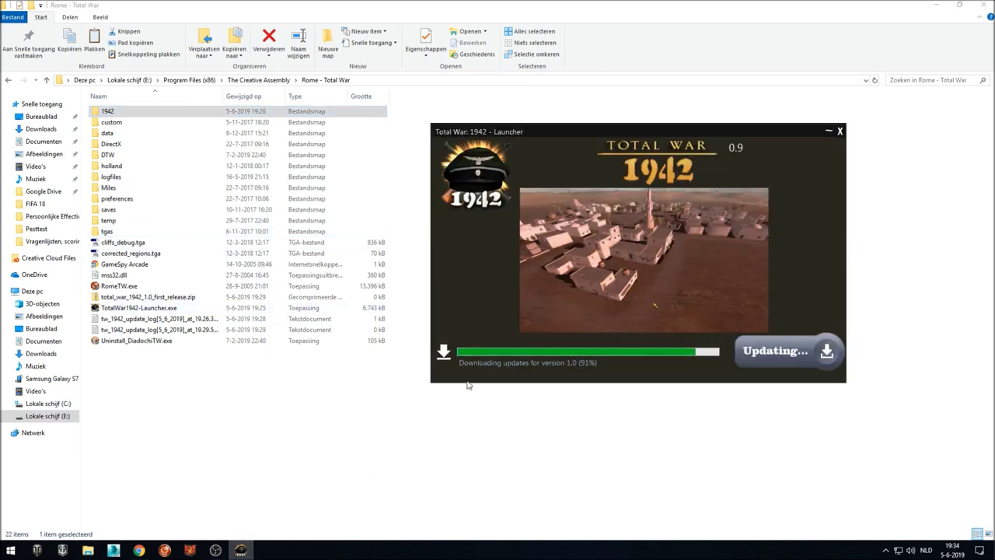
pyautogui.moveTo(462, 310); pyautogui.dragTo(499, 355)
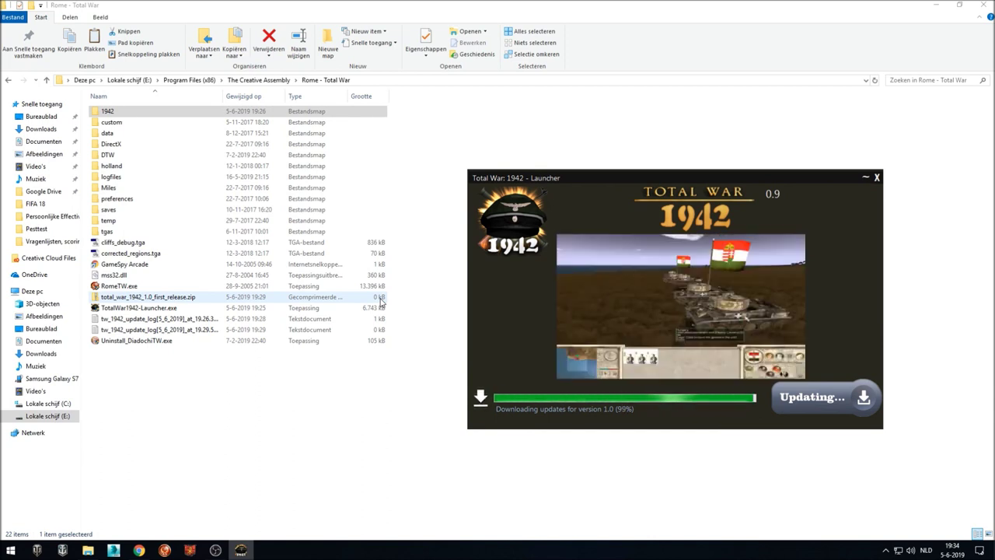
# - Pause the version 1.0 update installation in the launcher and resume it
pyautogui.click(141, 115)
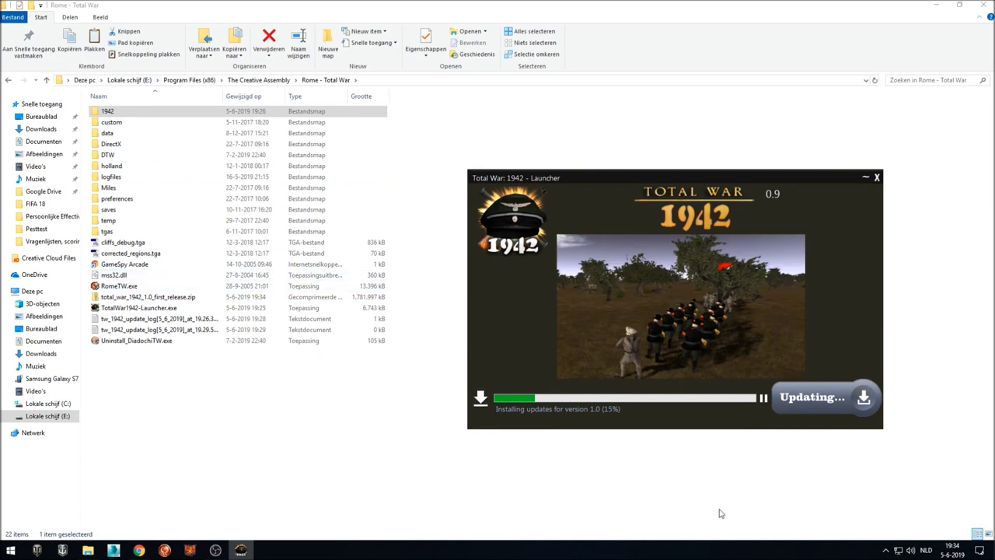
pyautogui.click(765, 398)
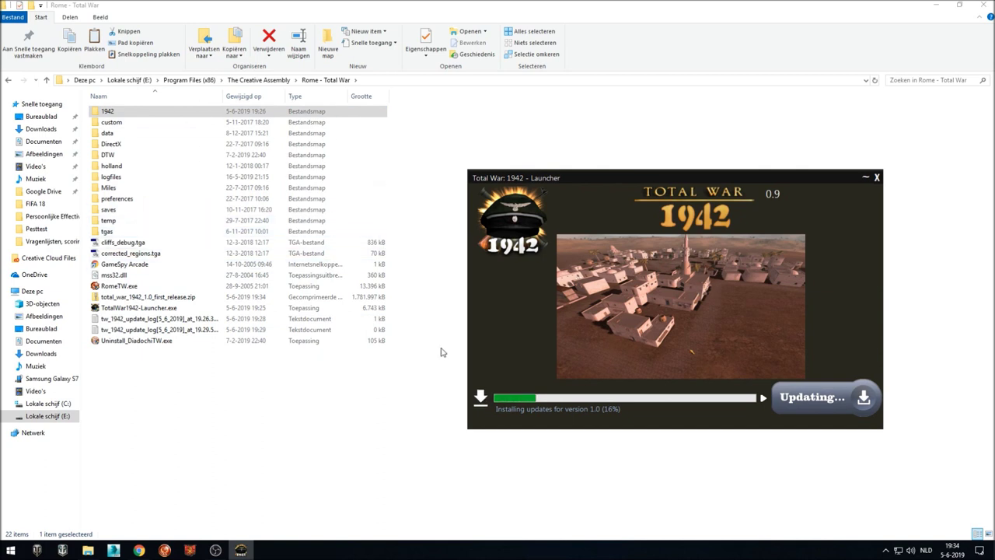
pyautogui.click(762, 399)
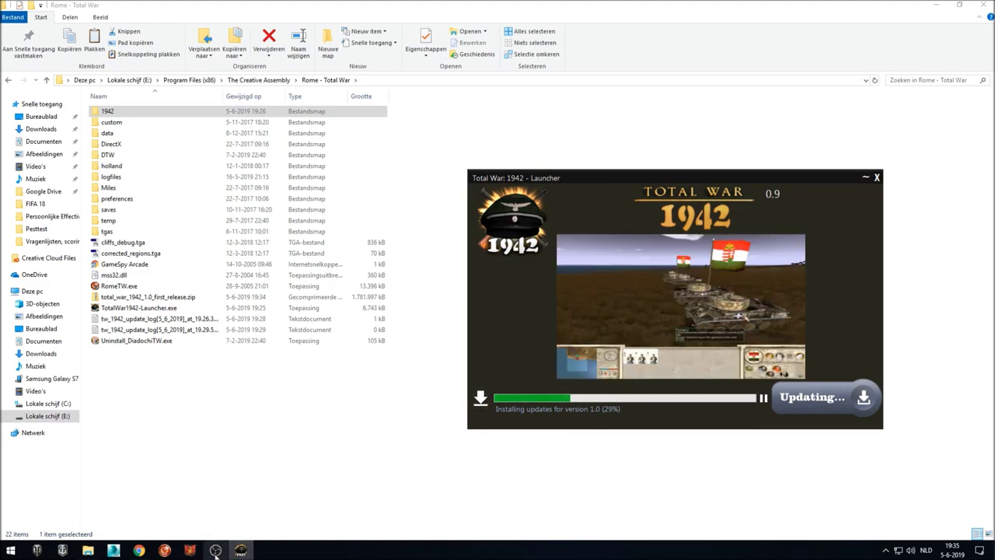
pyautogui.moveTo(215, 550)
pyautogui.moveTo(221, 523)
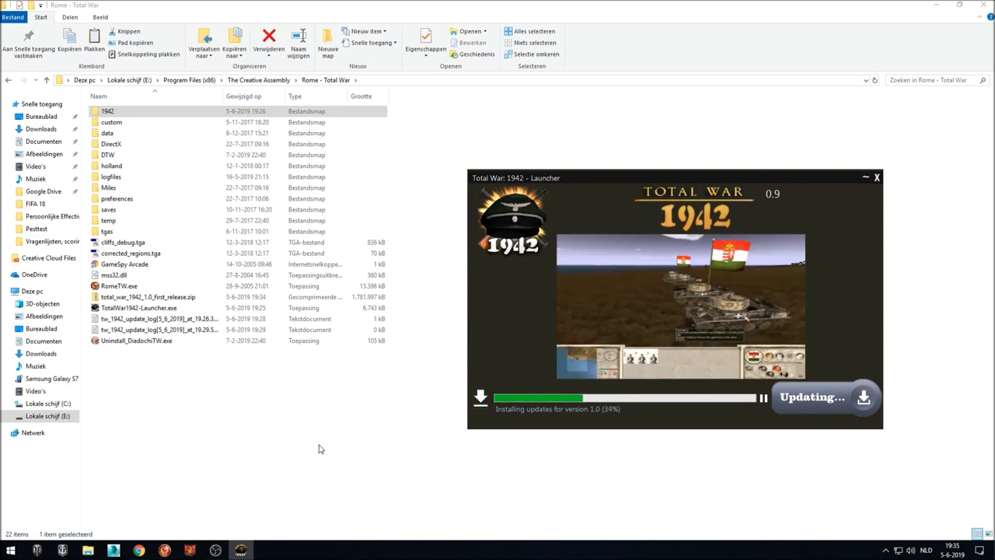
pyautogui.moveTo(529, 307); pyautogui.dragTo(487, 292)
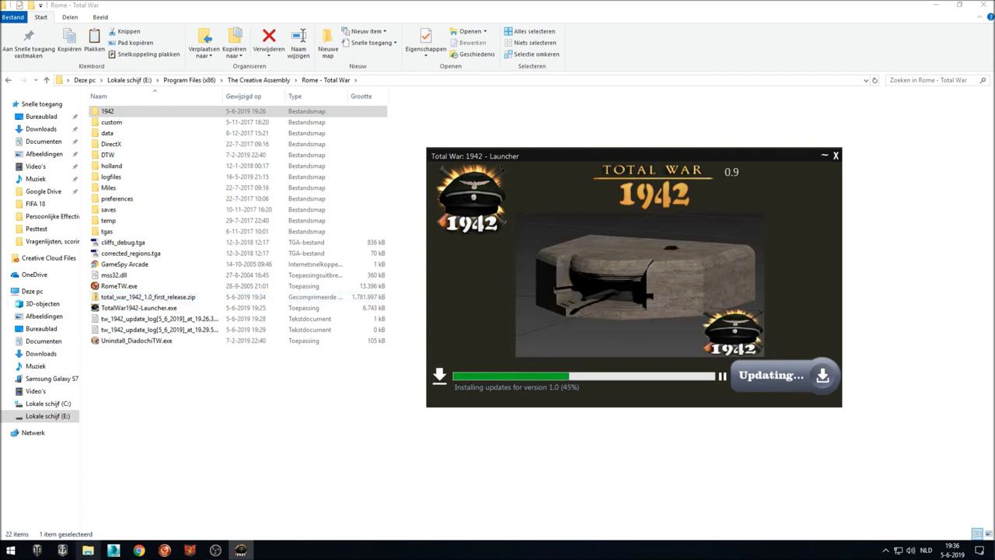
# - Look inside the 1942 folder in Rome - Total War while the update installs, and return to the parent folder
pyautogui.click(88, 550)
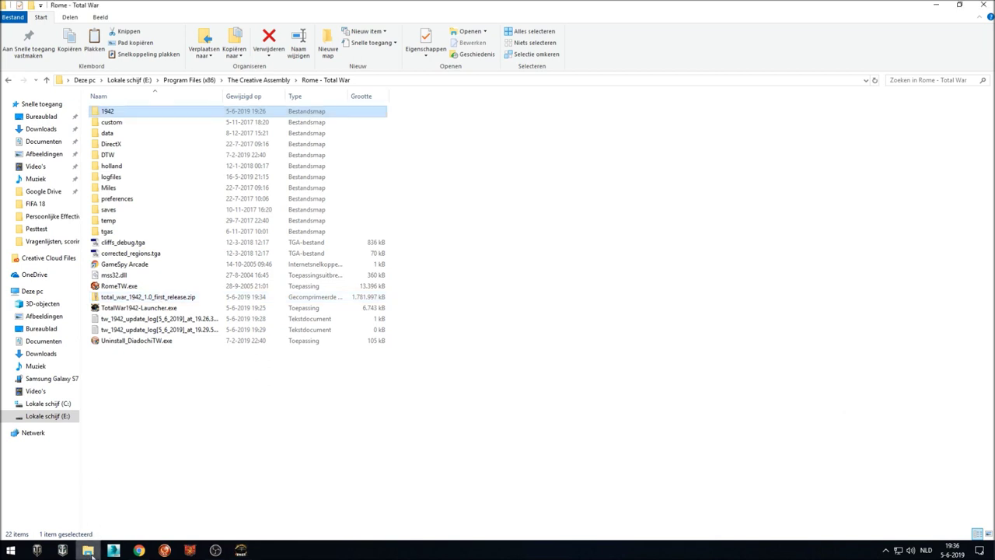
pyautogui.click(152, 115)
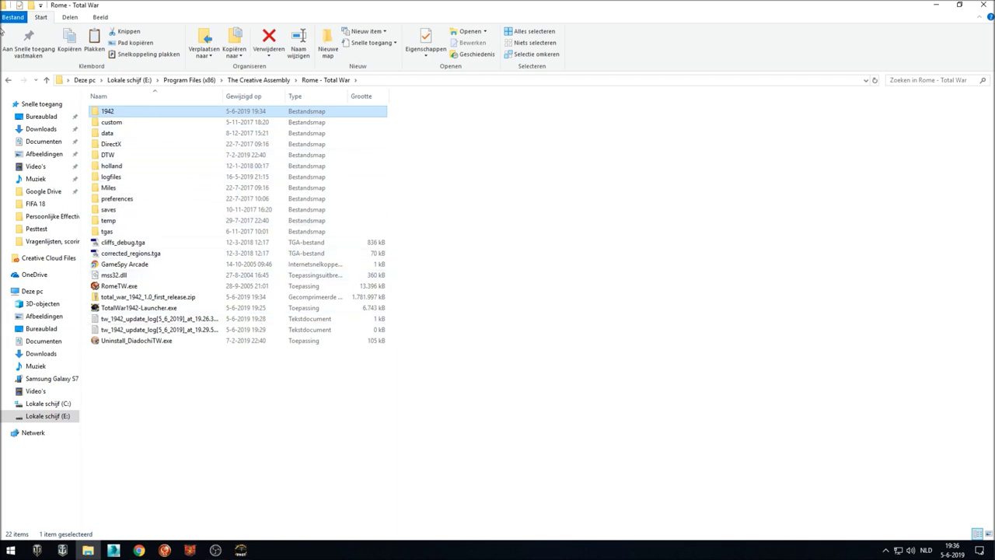
pyautogui.press('Return')
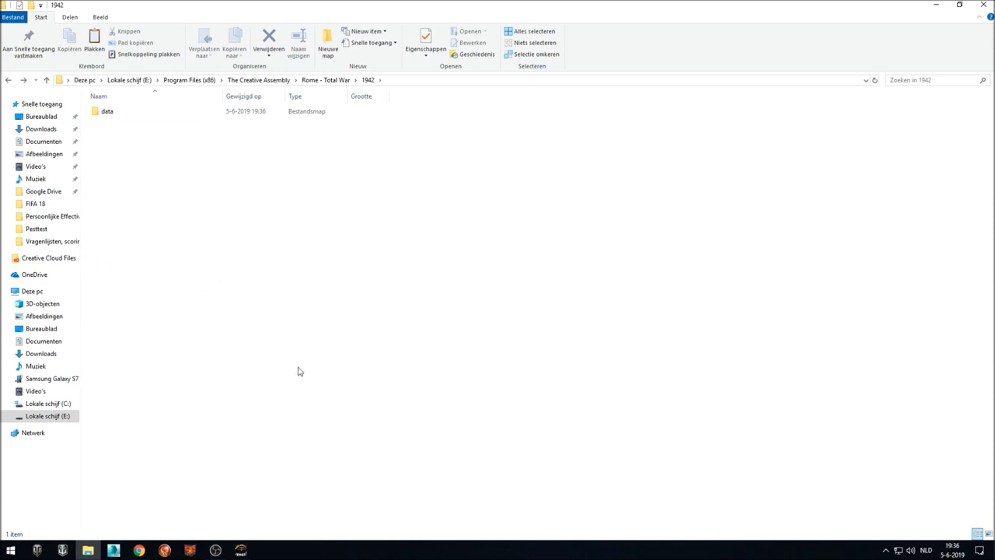
pyautogui.press('BackSpace')
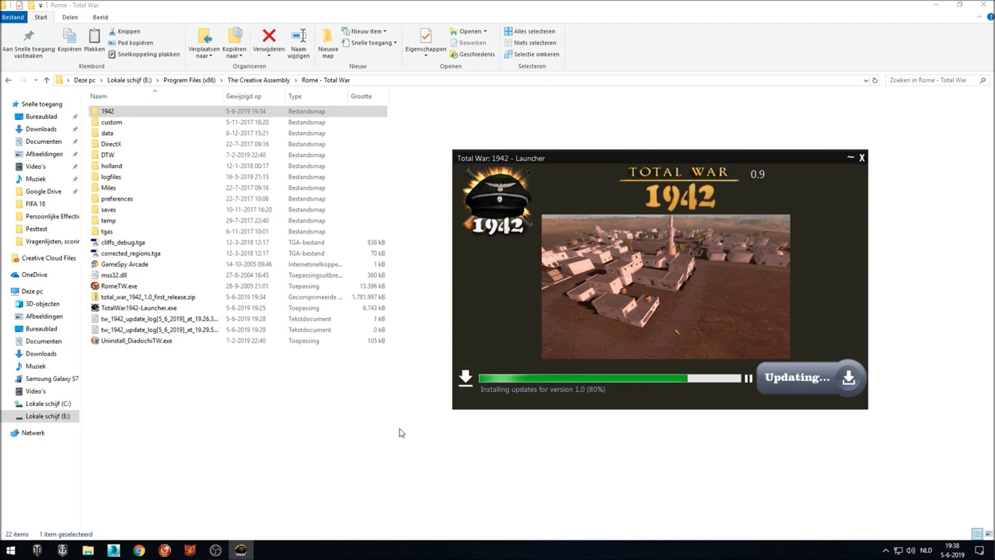
# - Move the launcher aside while the update finishes and decline deleting preferences.txt
pyautogui.moveTo(741, 199); pyautogui.dragTo(630, 201)
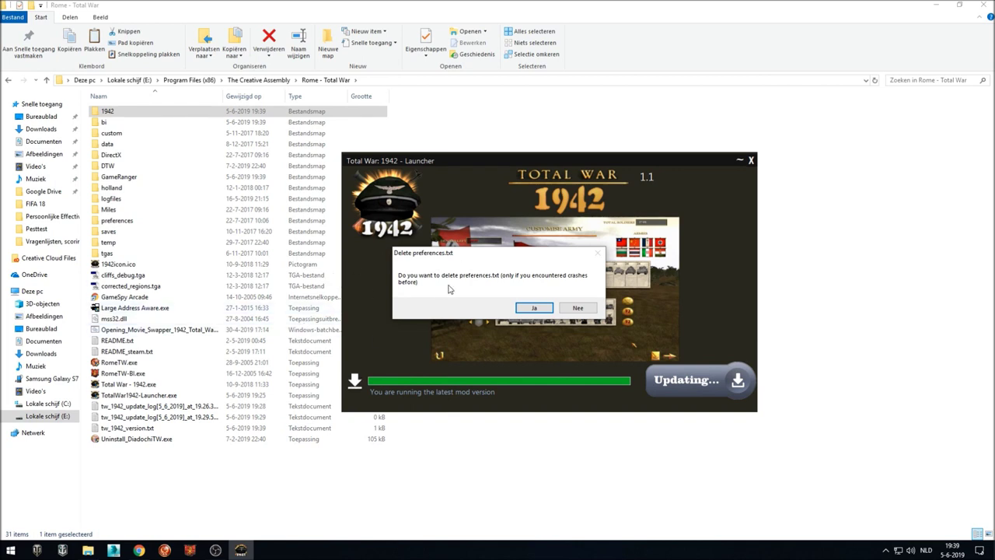
pyautogui.moveTo(439, 259); pyautogui.dragTo(469, 253)
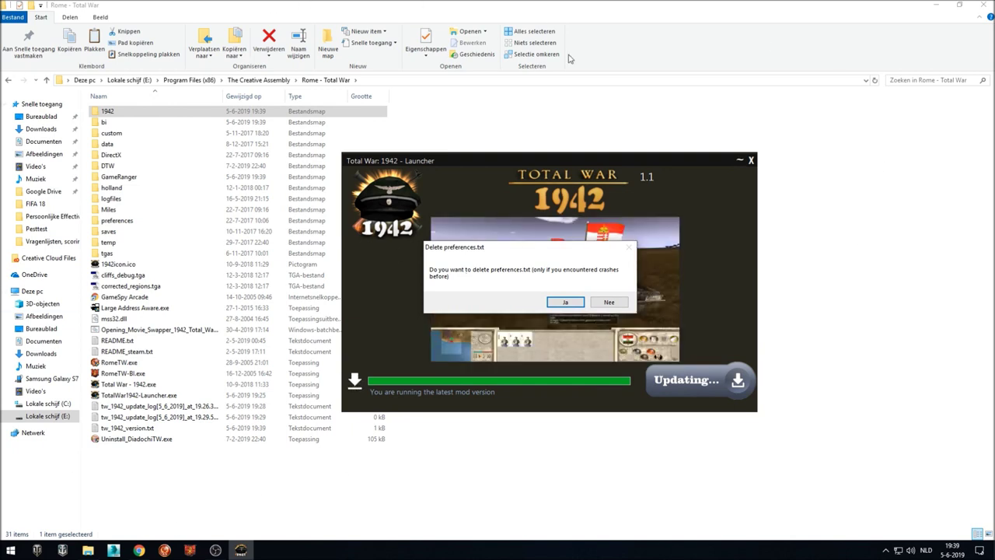
pyautogui.moveTo(471, 249); pyautogui.dragTo(510, 267)
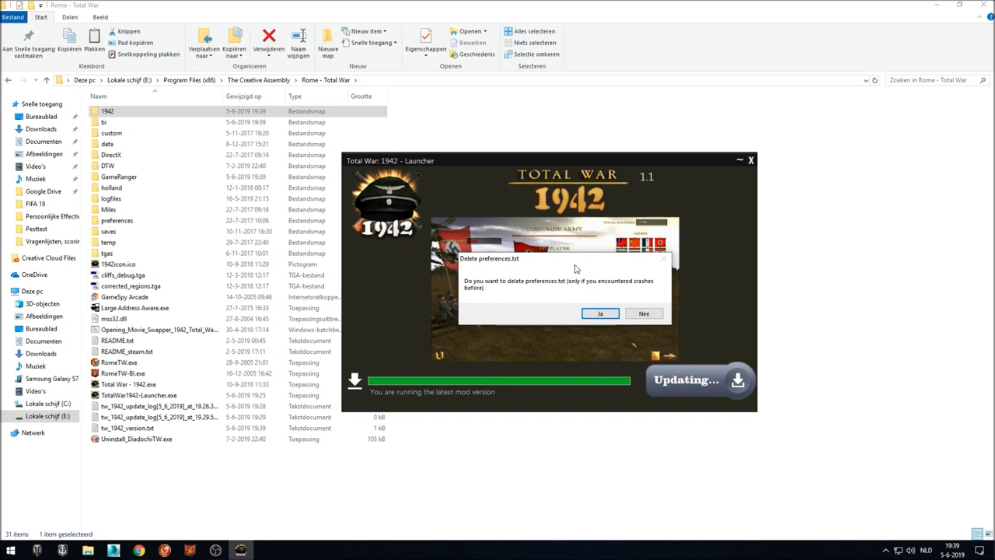
pyautogui.moveTo(575, 261); pyautogui.dragTo(524, 250)
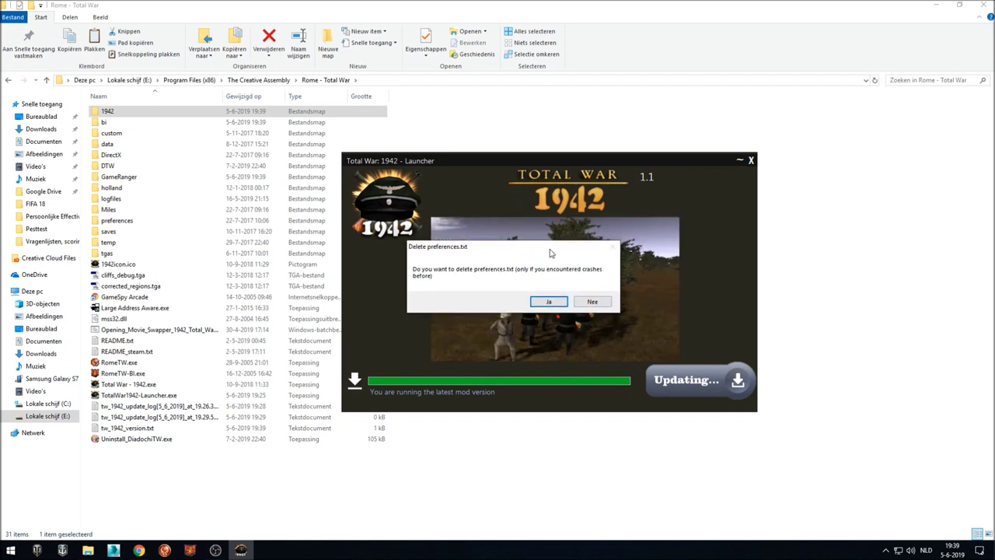
pyautogui.click(594, 303)
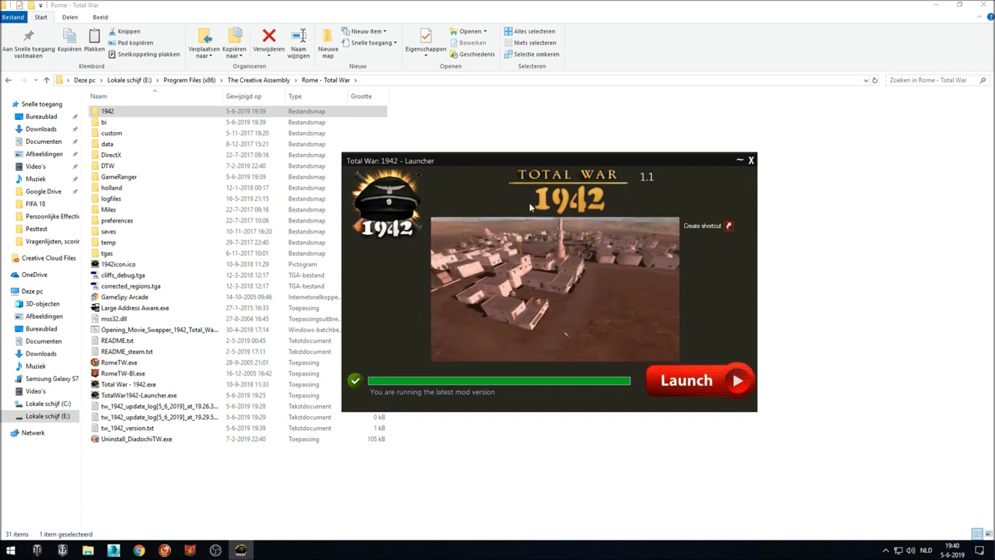
# - Minimize the Rome - Total War folder, create a desktop shortcut from the launcher, and close the launcher
pyautogui.click(937, 5)
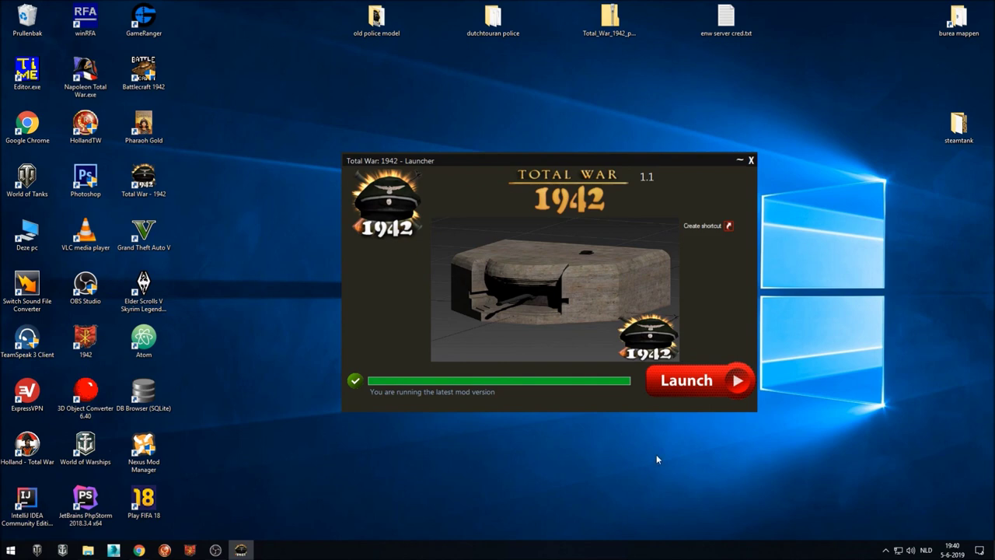
pyautogui.click(708, 227)
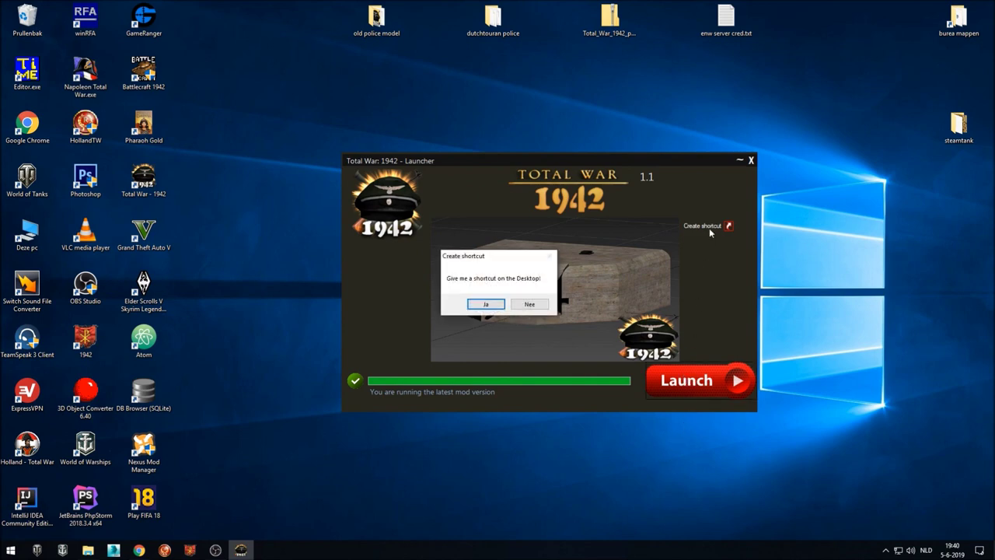
pyautogui.click(494, 307)
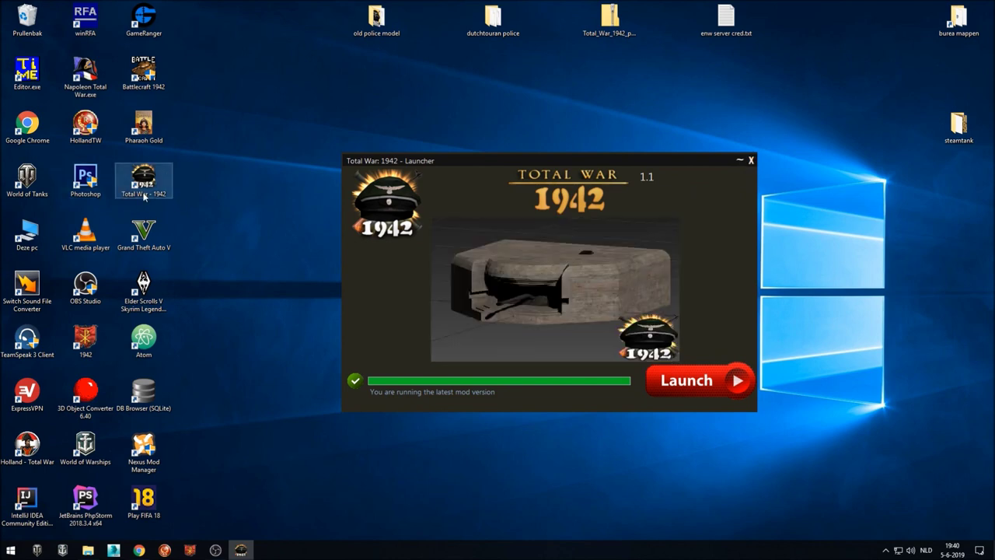
pyautogui.click(752, 163)
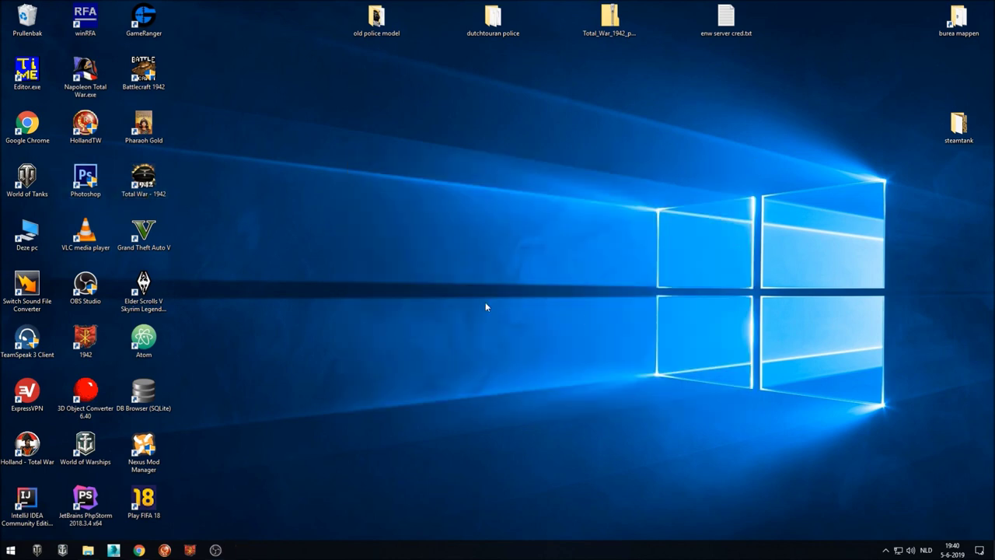
# - Open the launcher through the Total War - 1942 desktop shortcut and try to launch the game
pyautogui.doubleClick(147, 175)
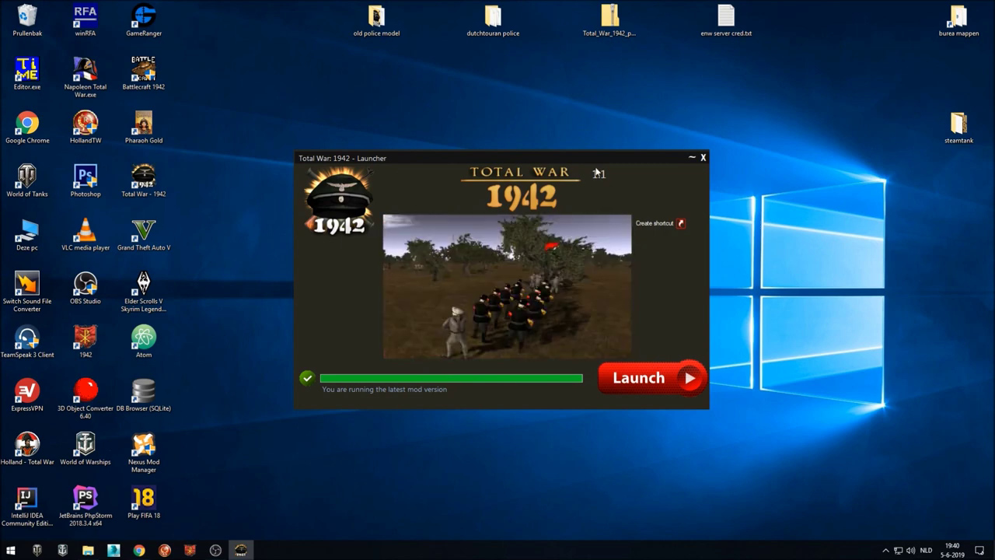
pyautogui.click(656, 380)
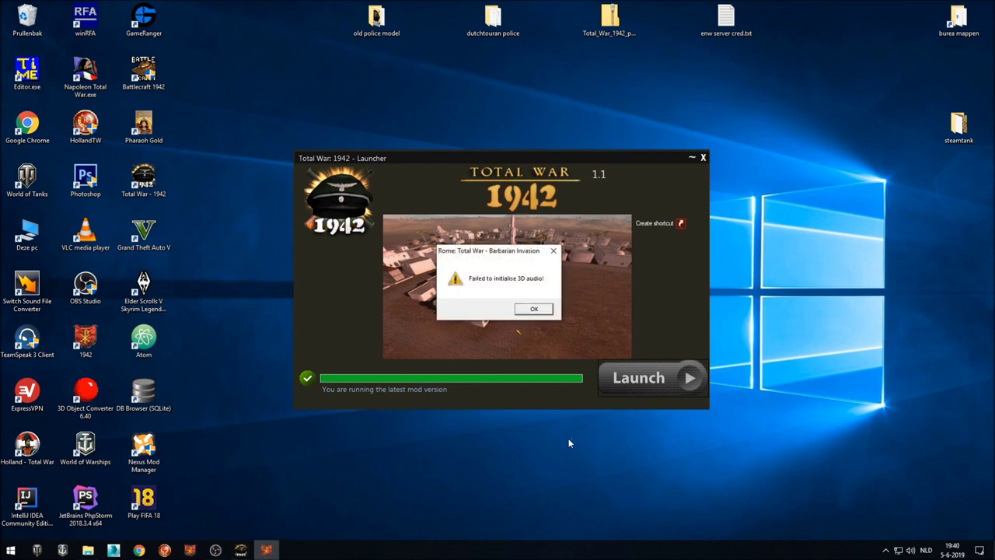
pyautogui.click(535, 309)
# - Check the target path in the Total War - 1942 shortcut's properties and delete the shortcut from the desktop
pyautogui.rightClick(154, 195)
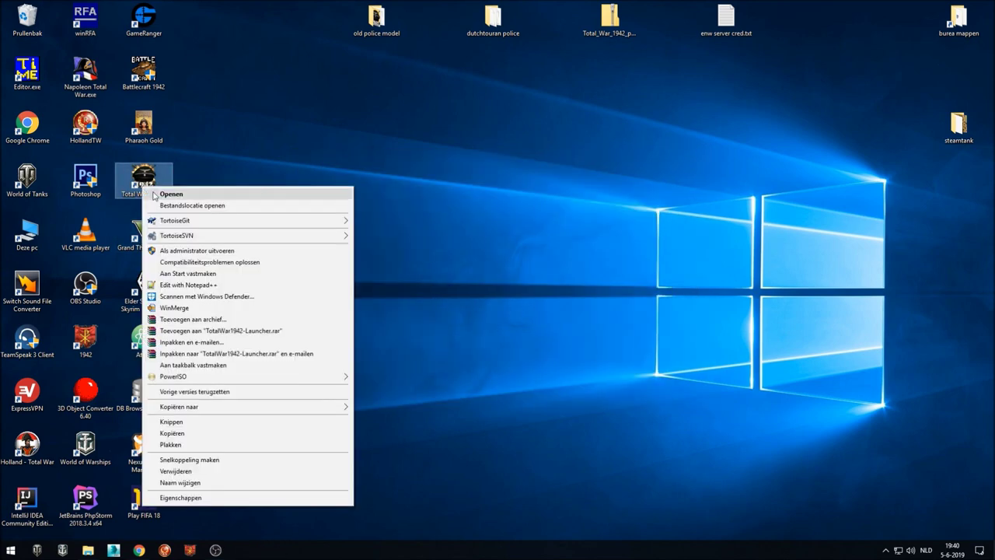
pyautogui.click(251, 498)
pyautogui.moveTo(248, 290); pyautogui.dragTo(322, 290)
pyautogui.click(334, 194)
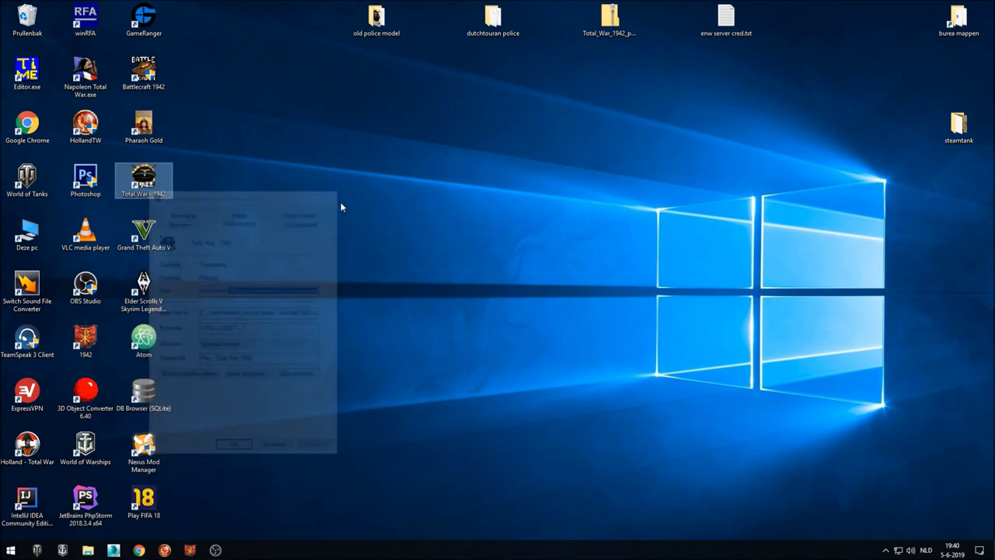
pyautogui.press('Delete')
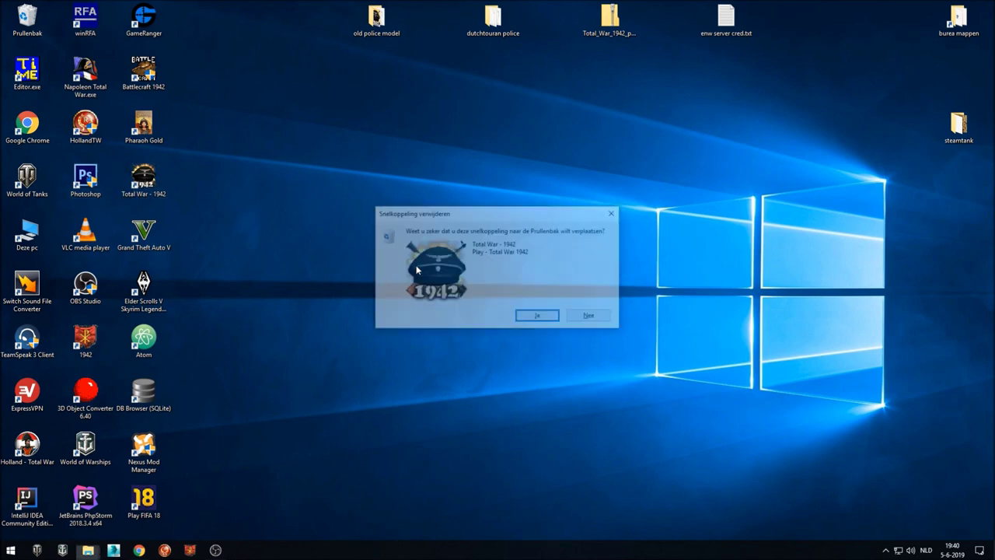
pyautogui.press('Return')
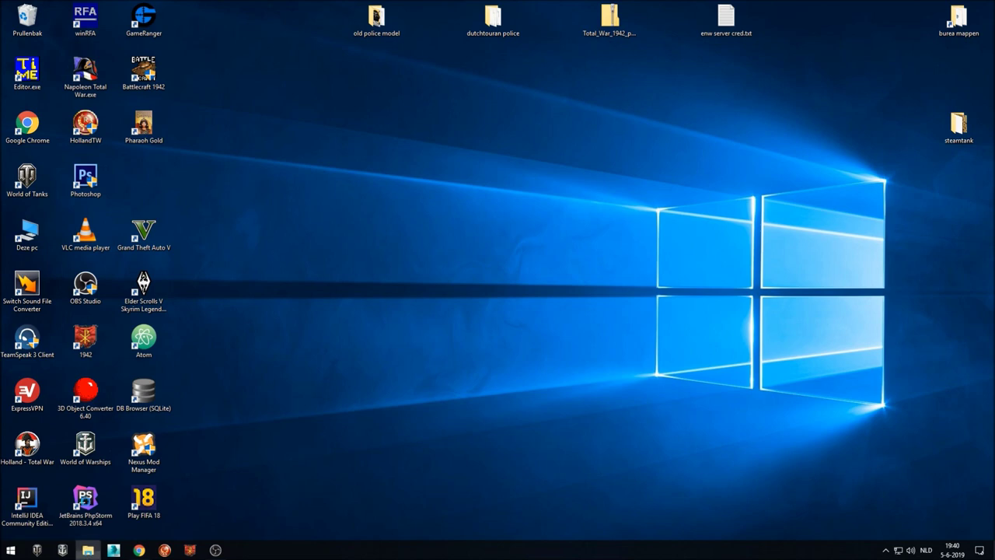
# - Run TotalWar1942-Launcher.exe from the Rome - Total War folder and create a new desktop shortcut for the mod
pyautogui.click(88, 549)
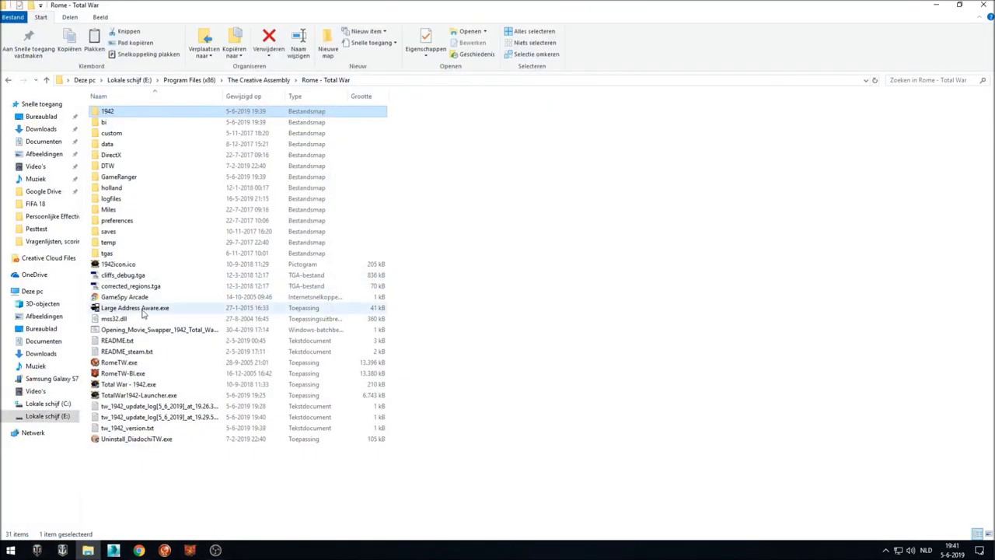
pyautogui.click(170, 396)
pyautogui.doubleClick(171, 396)
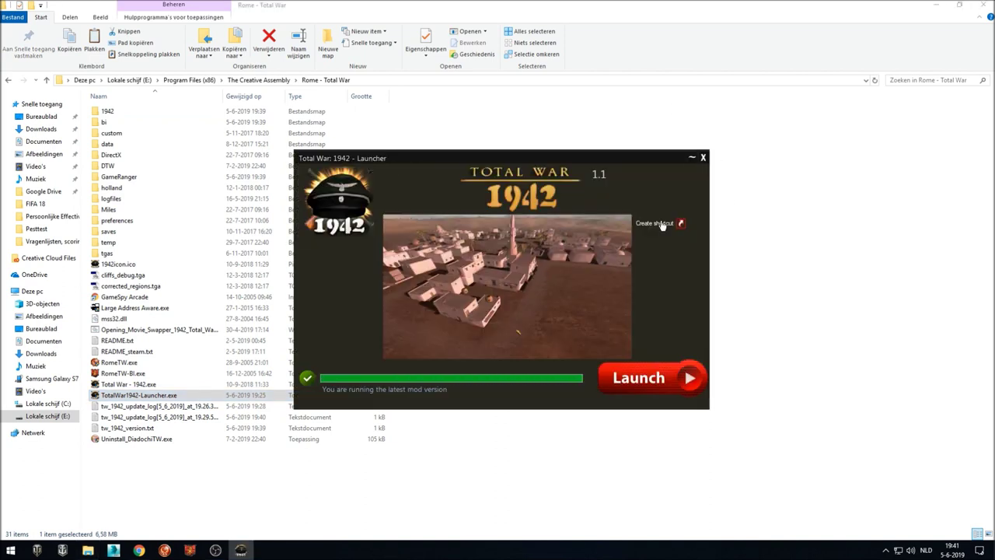
pyautogui.click(661, 224)
pyautogui.click(486, 304)
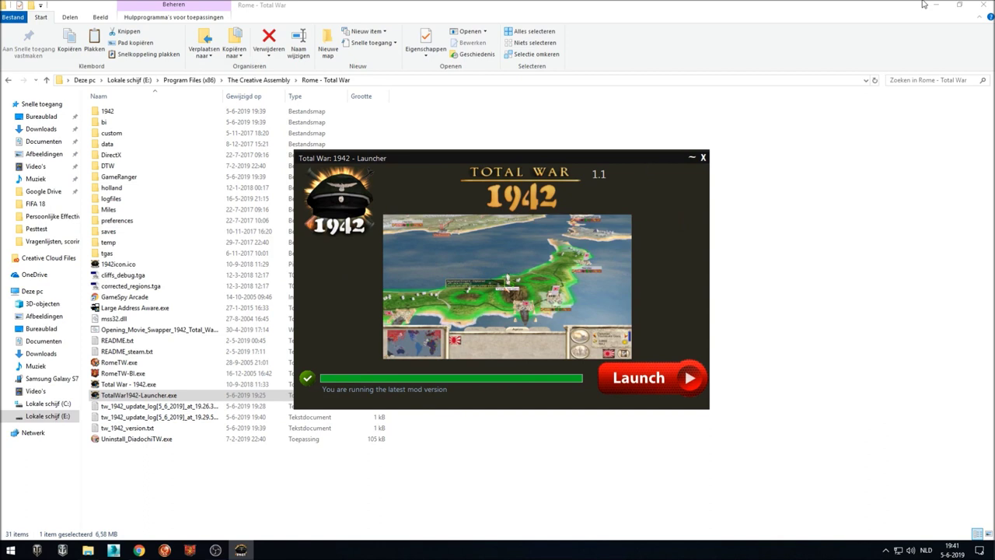
# - Close the launcher, minimize the Rome - Total War folder and select the new Total War - 1942 shortcut on the desktop
pyautogui.click(691, 157)
pyautogui.click(241, 550)
pyautogui.click(705, 159)
pyautogui.click(937, 5)
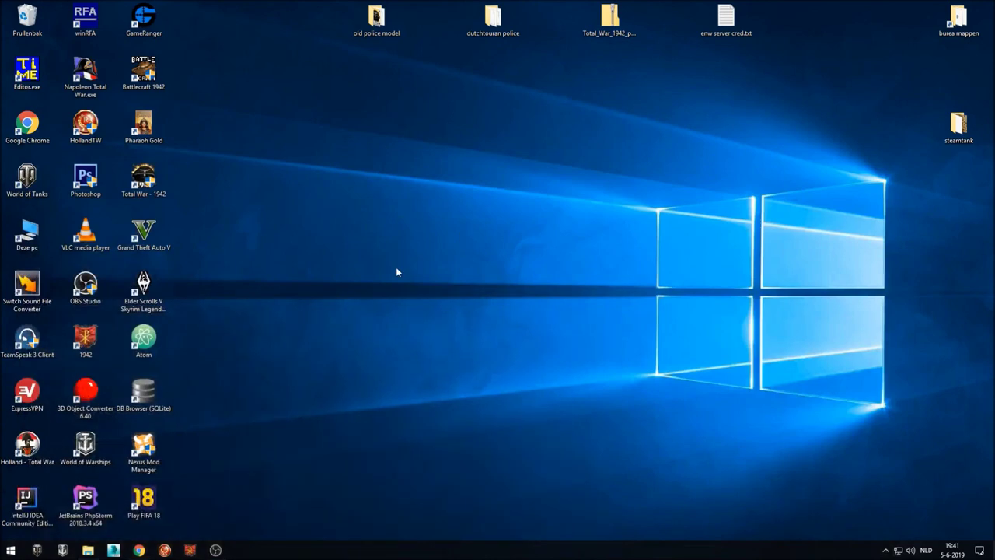
pyautogui.click(143, 178)
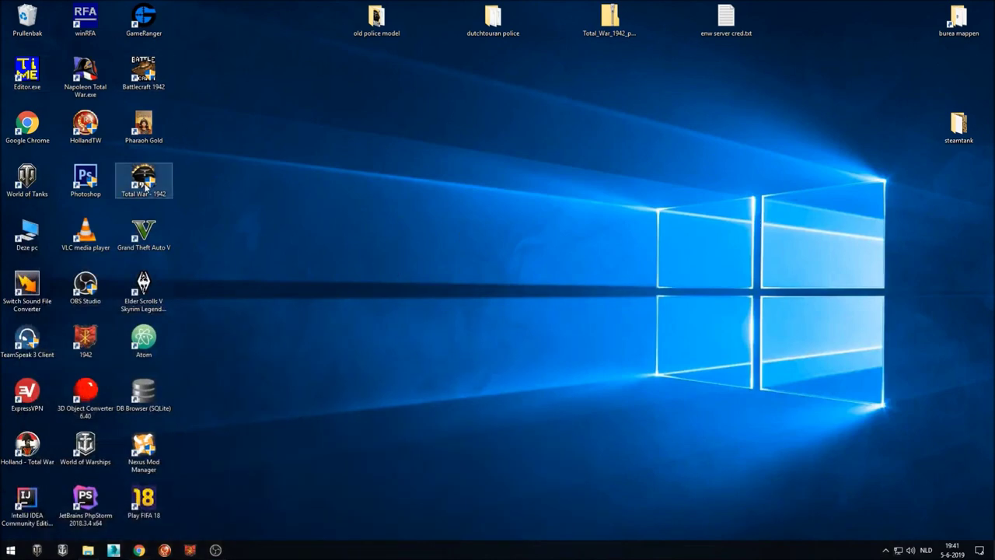